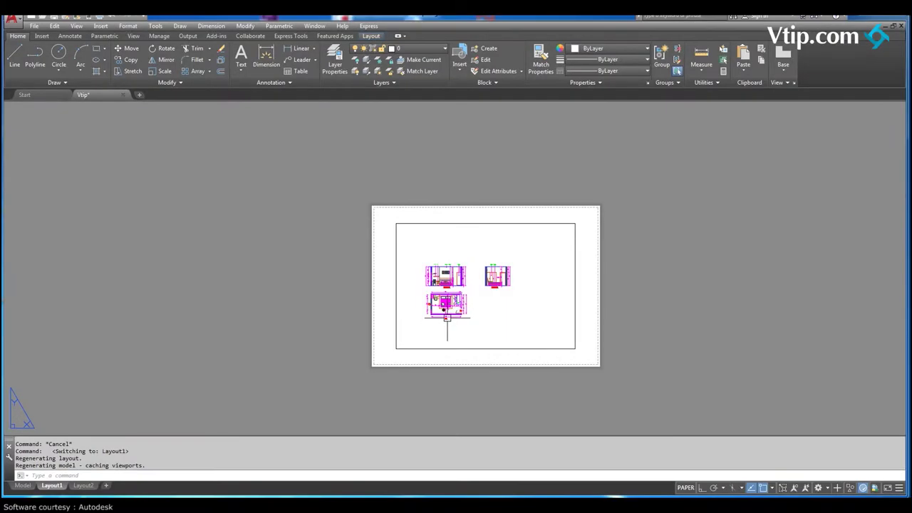
Step: Zoom in on Layout1 and window-select the existing plan-and-elevations viewport border
scroll(456, 293, "up", 2)
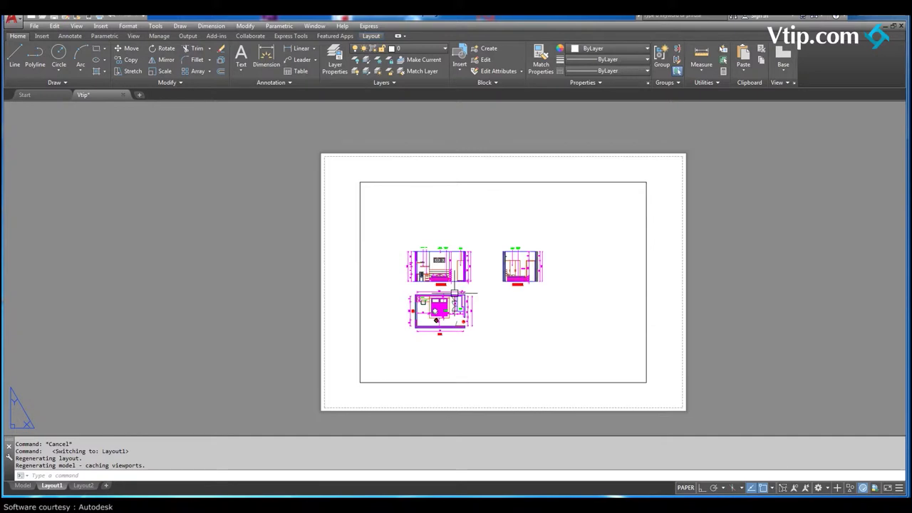
left_click(388, 216)
left_click(335, 246)
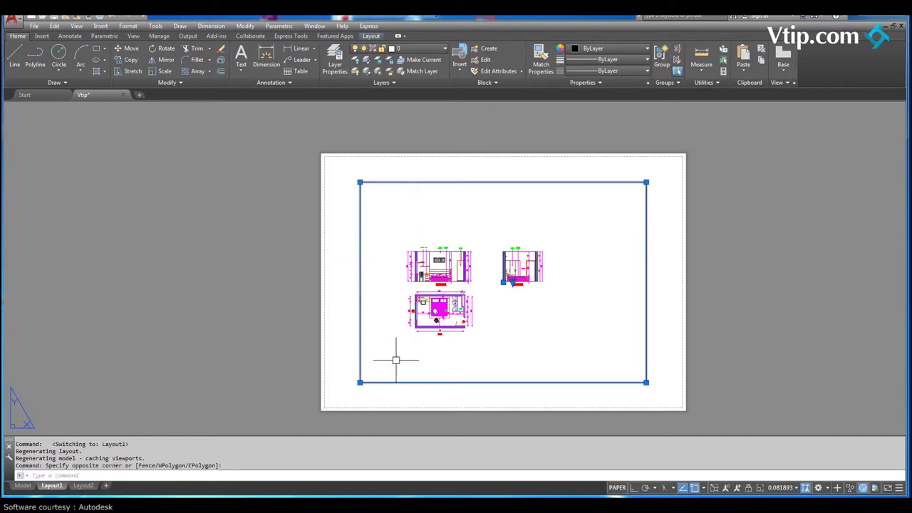
left_click(422, 401)
left_click(384, 375)
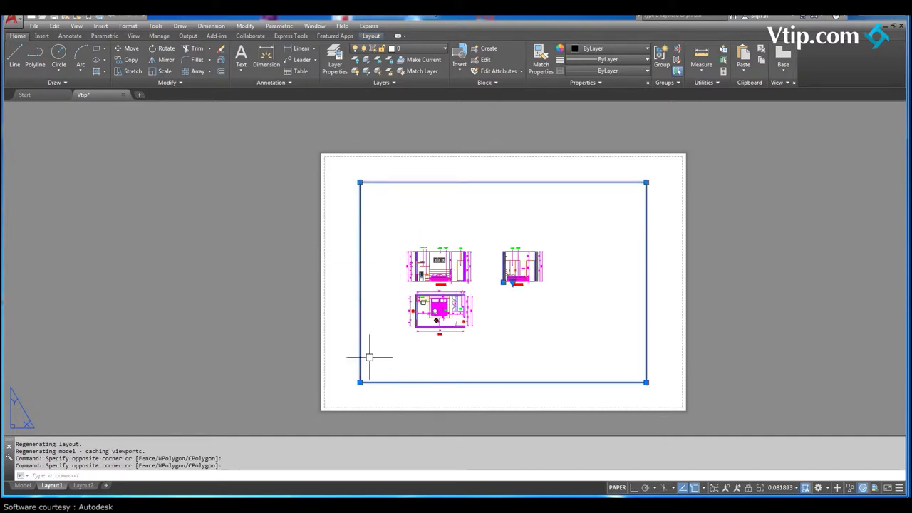
Step: Erase the selected viewport, then pan and zoom out over the blank sheet
key("Delete")
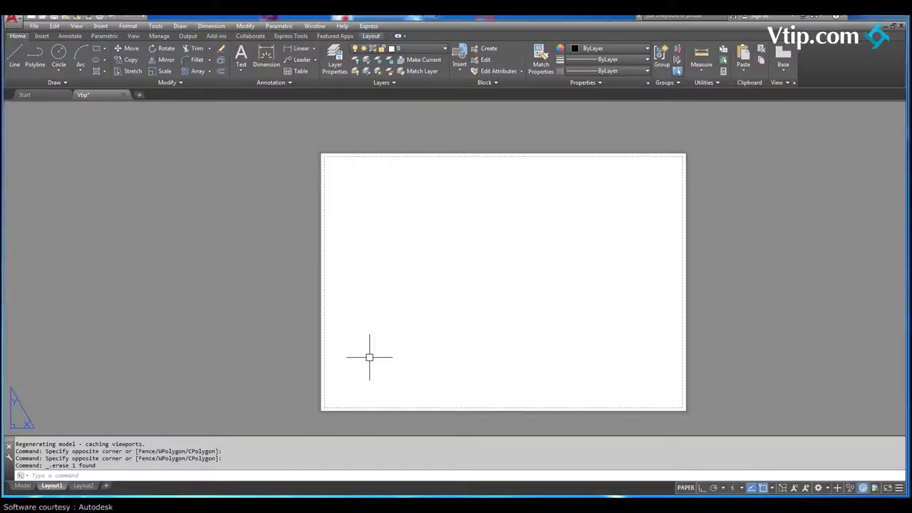
middle_click_drag(727, 306, 400, 307)
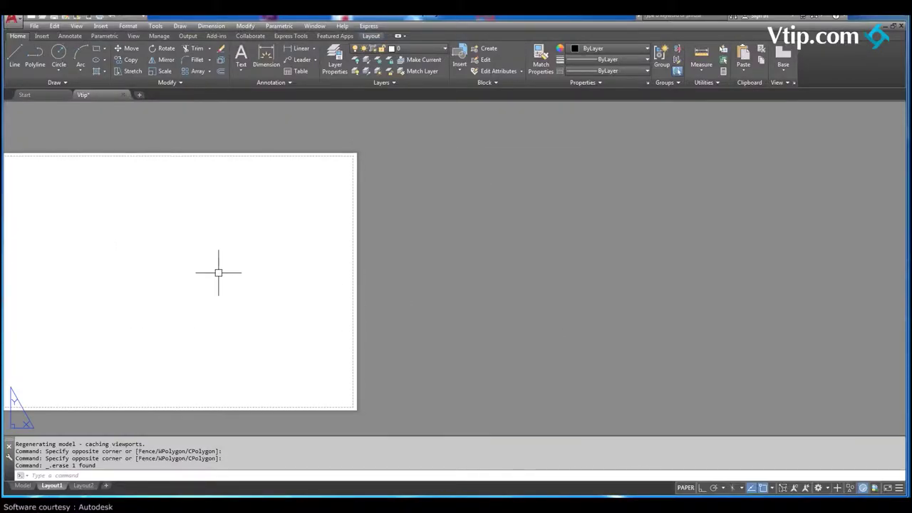
middle_click_drag(471, 328, 404, 329)
scroll(422, 336, "down", 2)
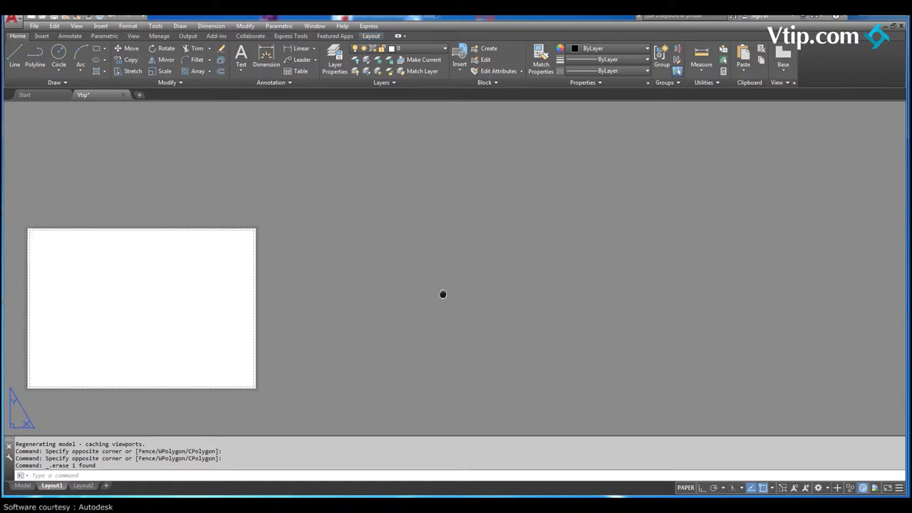
Step: Draw a 297 × 210 rectangle beside the Layout1 sheet using REC with the Dimensions option
middle_click_drag(442, 295, 421, 295)
type("rec")
key("Return")
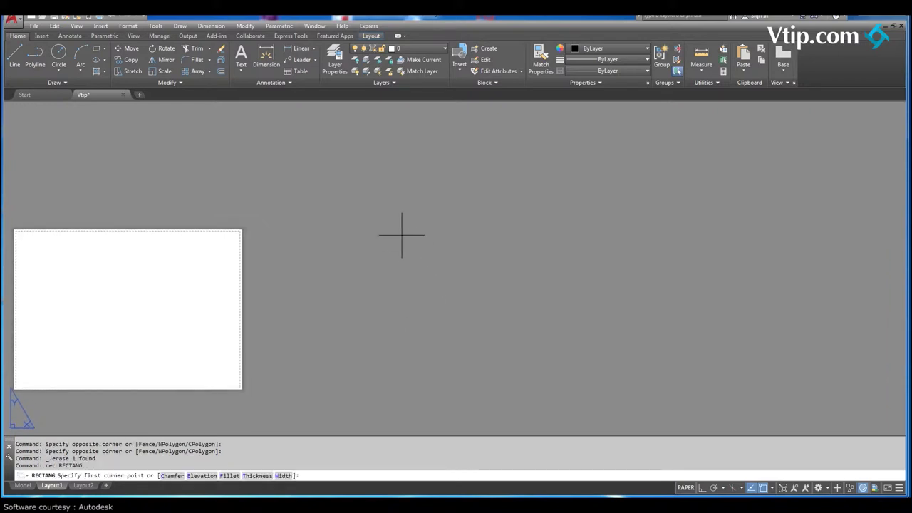
left_click(393, 224)
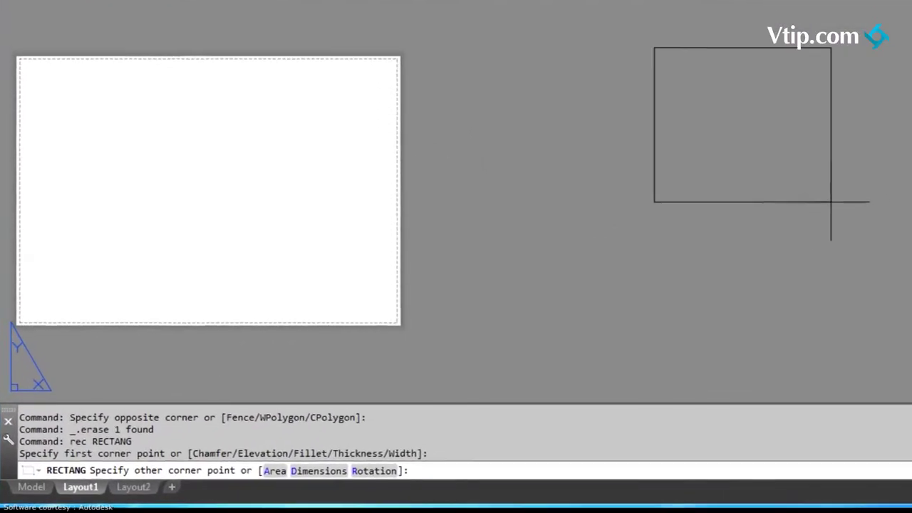
type("d")
key("Return")
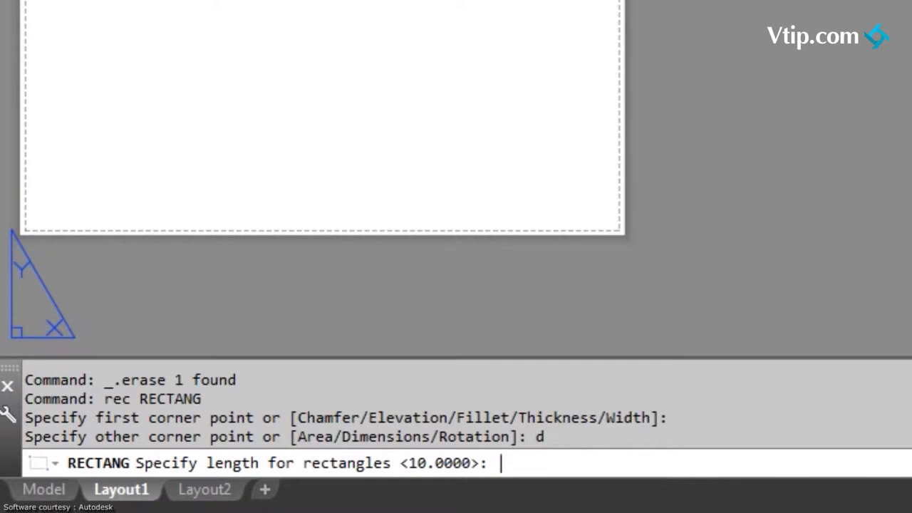
type("297")
key("Return")
type("210")
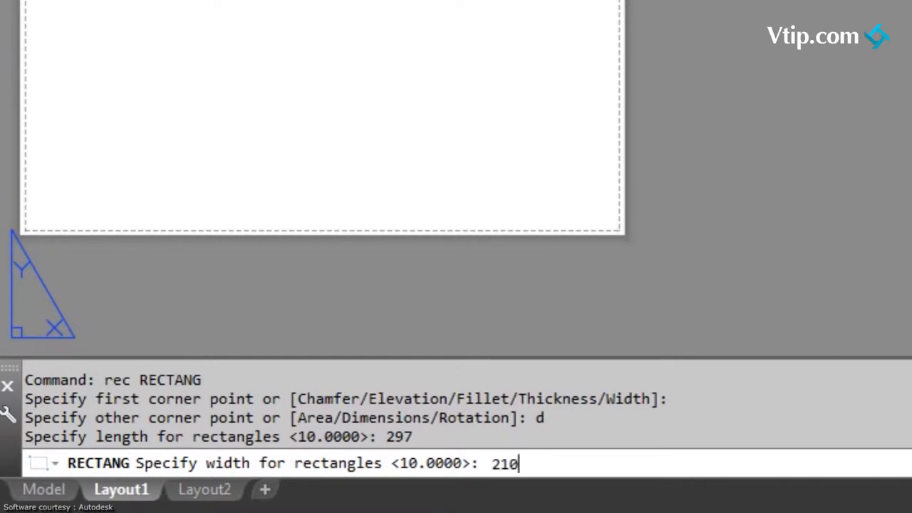
key("Return")
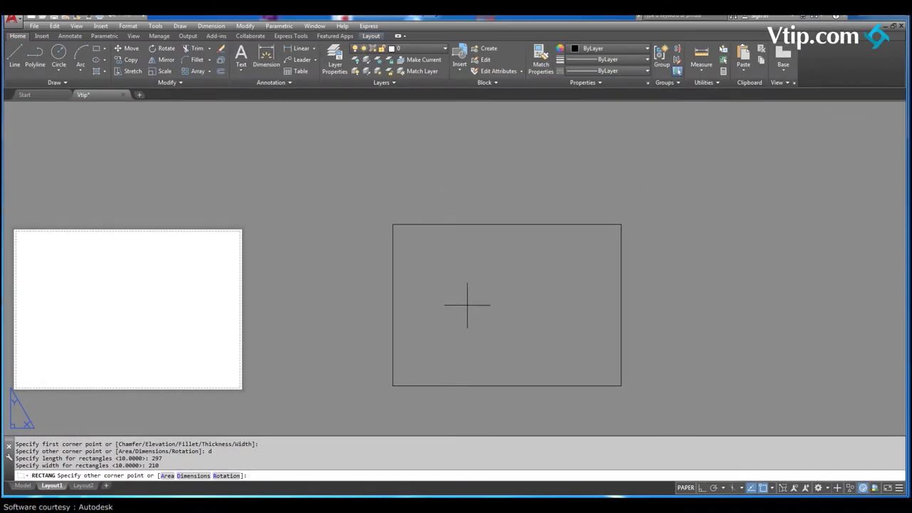
left_click(490, 308)
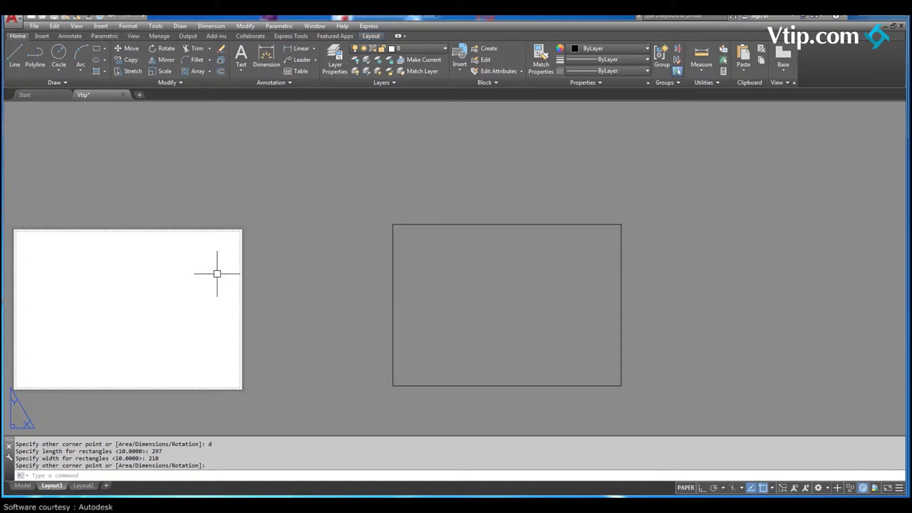
Step: Offset the rectangle 10 units inward as an inner border, then switch to Model space
scroll(217, 273, "up", 5)
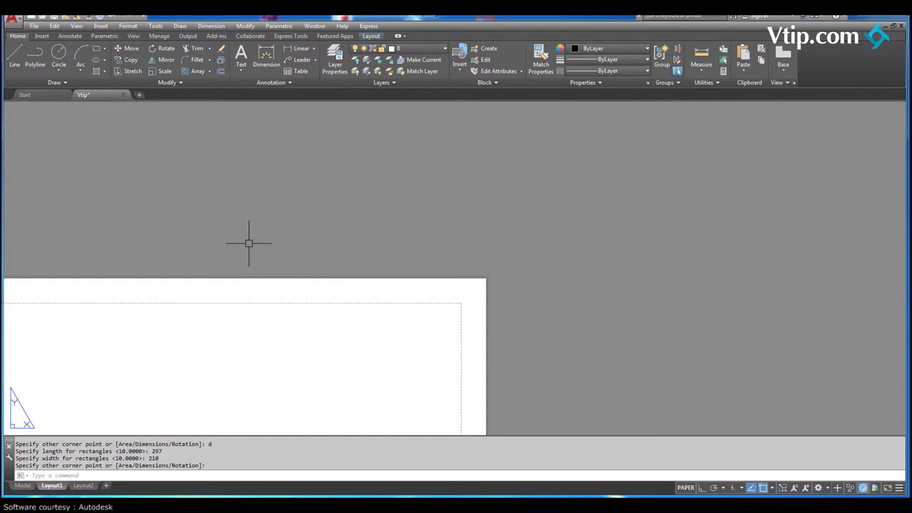
middle_click_drag(249, 243, 68, 217)
middle_click_drag(406, 295, 189, 218)
left_click(328, 262)
type("o")
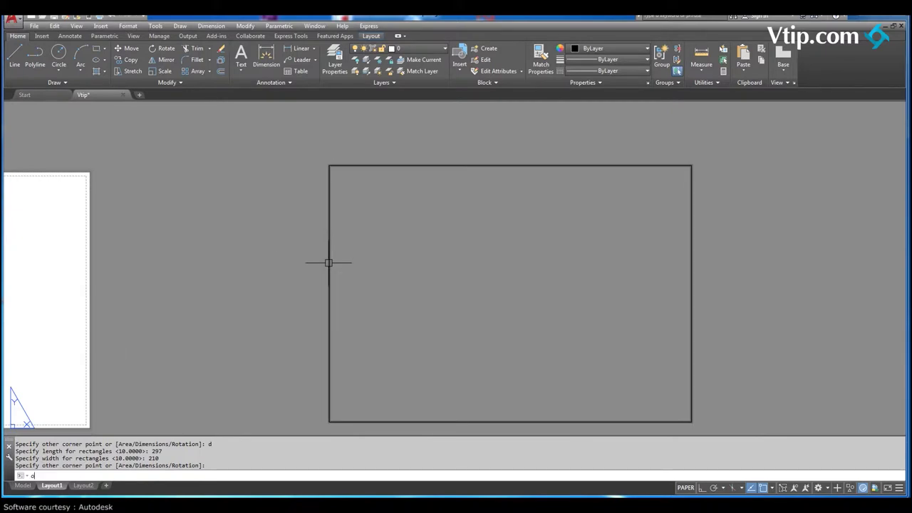
key("Return")
type("10")
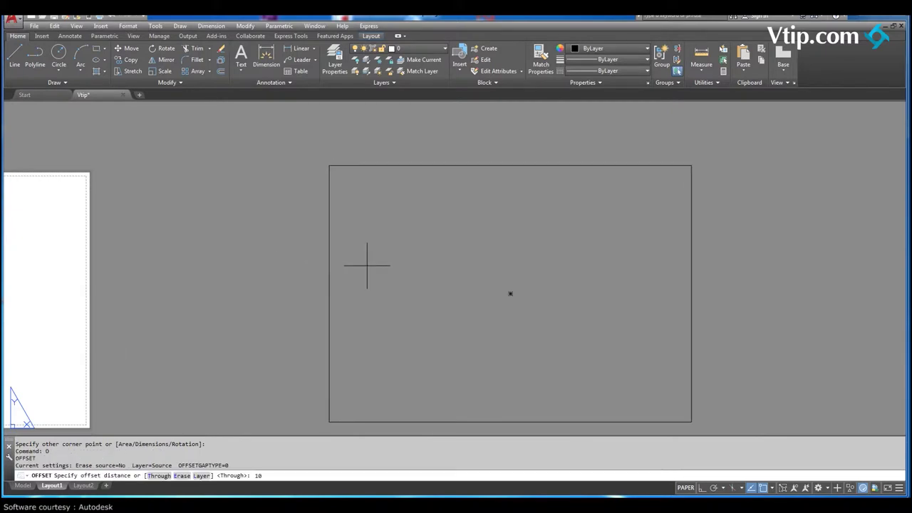
key("Return")
left_click(329, 275)
left_click(385, 285)
key("Return")
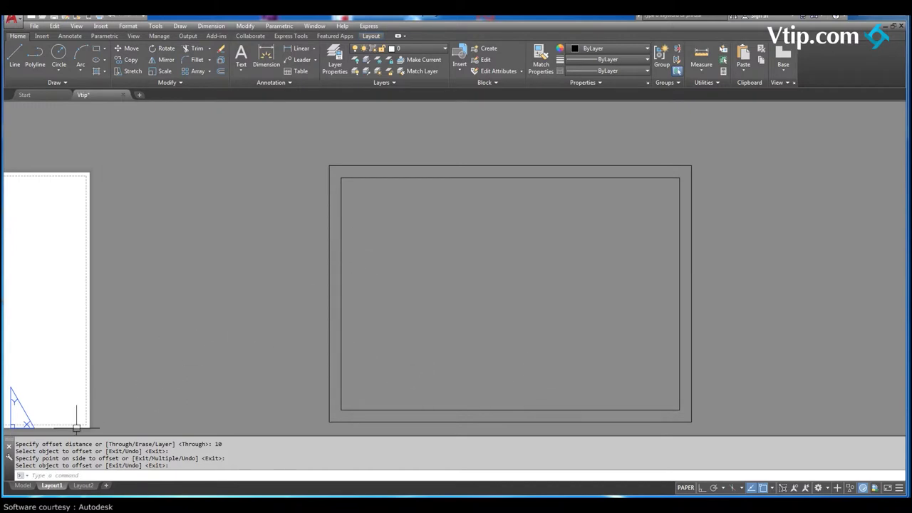
left_click(21, 485)
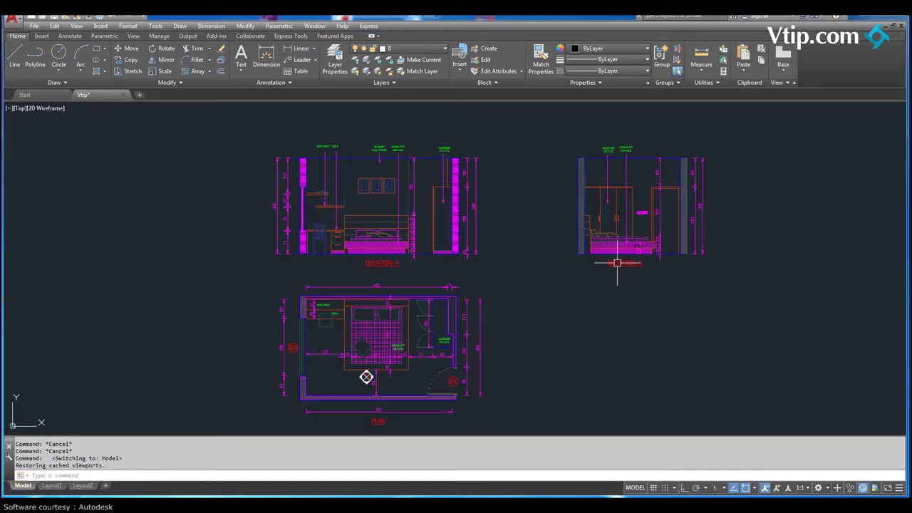
middle_click_drag(366, 375, 193, 310)
Step: Window-select the model-space sheet border and PROPOSED INTERIOR LAYOUT title block
scroll(193, 309, "down", 3)
scroll(701, 311, "up", 6)
scroll(486, 342, "up", 2)
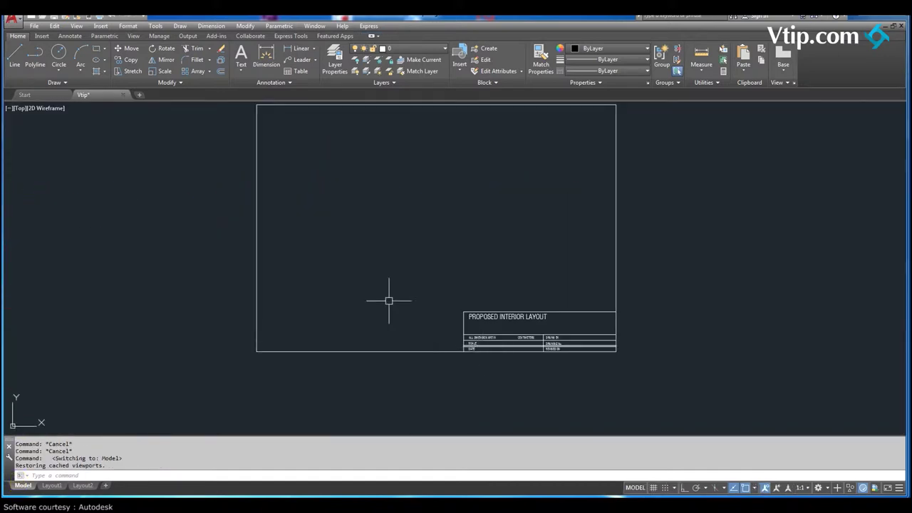
scroll(364, 285, "down", 4)
scroll(443, 326, "up", 2)
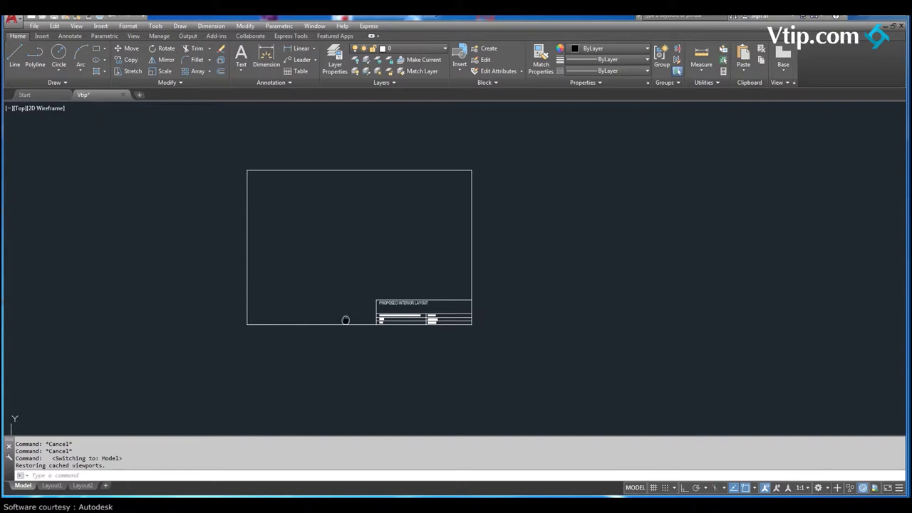
scroll(395, 275, "up", 2)
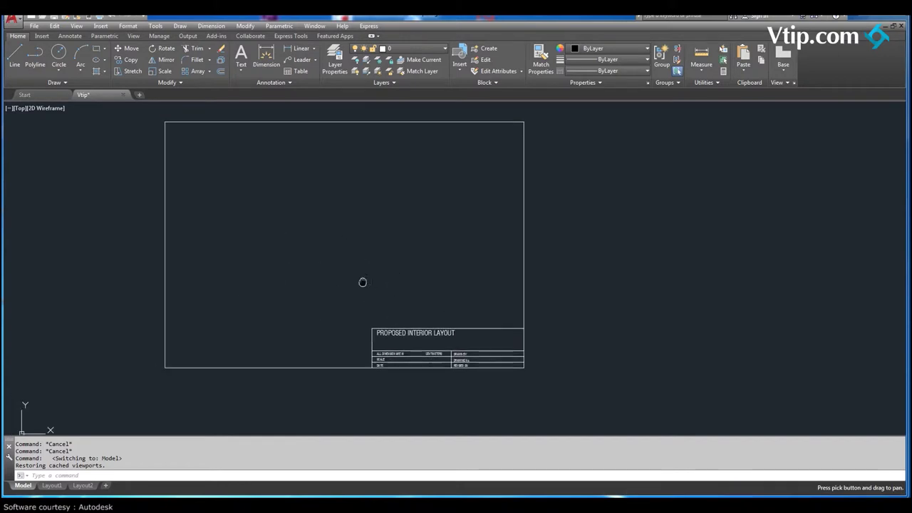
left_click(153, 118)
left_click(633, 391)
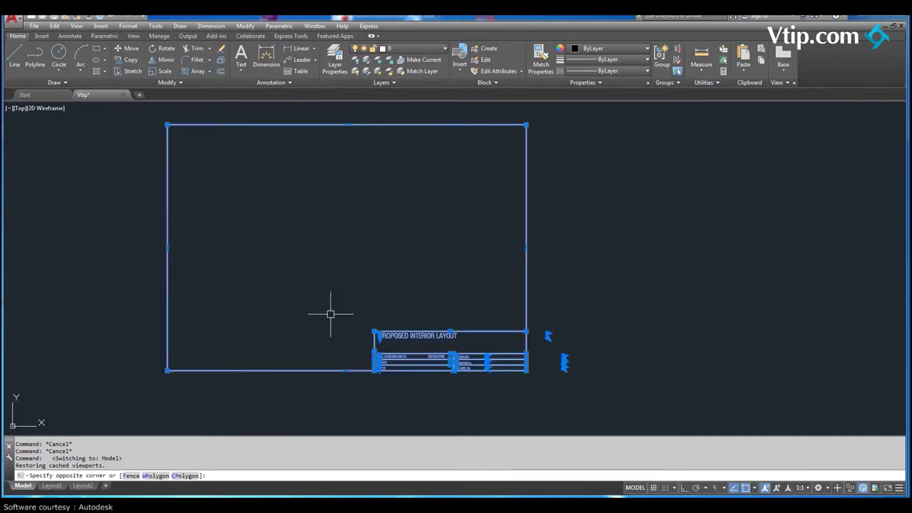
Step: Copy the selection with base point at the sheet's lower-left corner
right_click(251, 289)
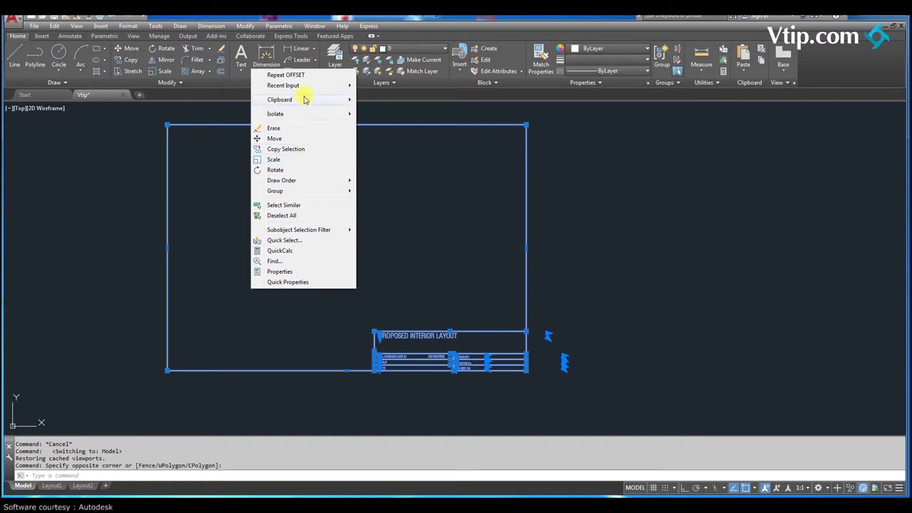
mouse_move(303, 99)
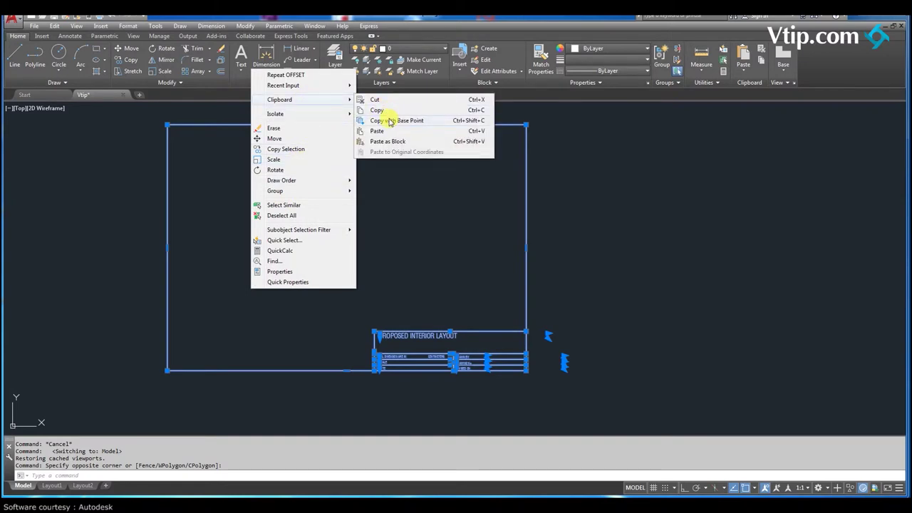
left_click(390, 120)
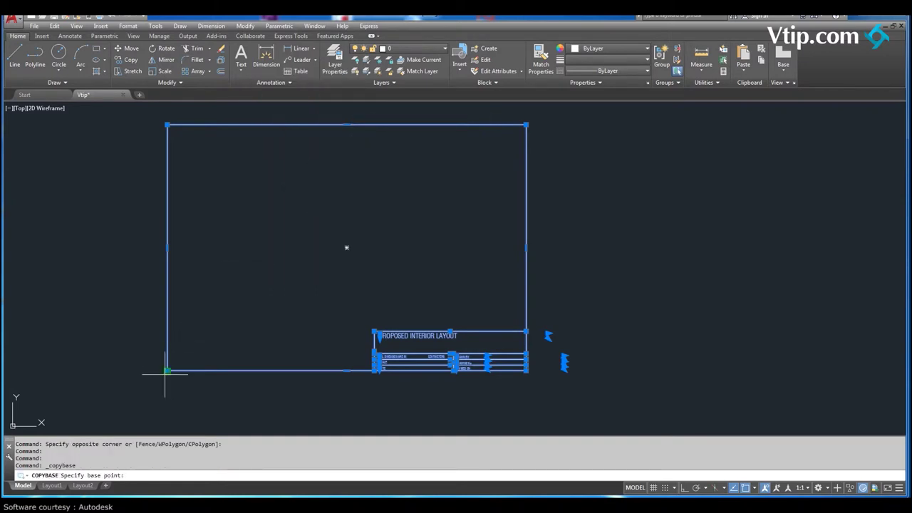
left_click(166, 371)
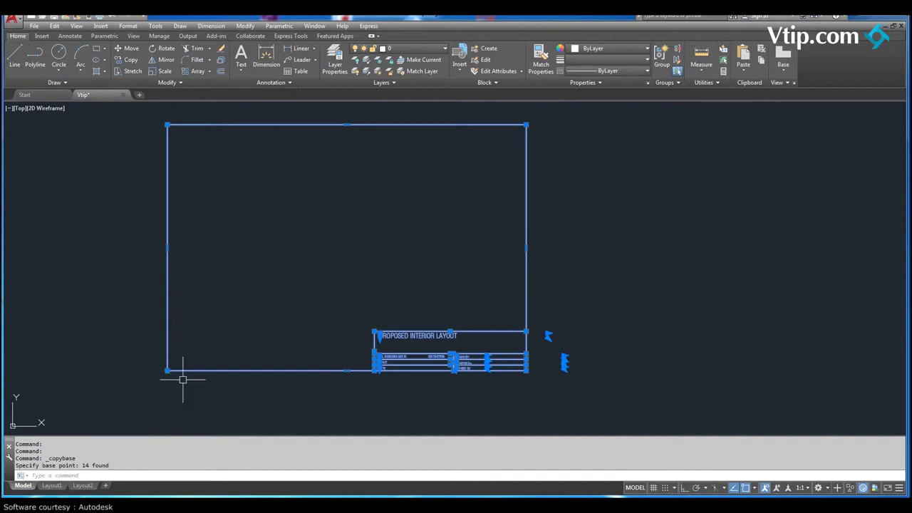
left_click(53, 486)
Step: Paste the title block onto Layout1 at the inner border's lower-right corner and check its placement
middle_click_drag(401, 346, 325, 332)
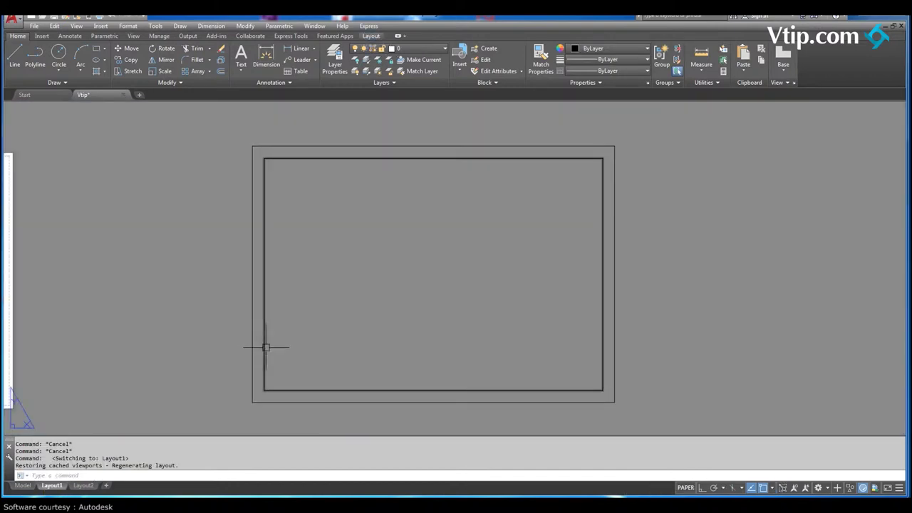
right_click(292, 338)
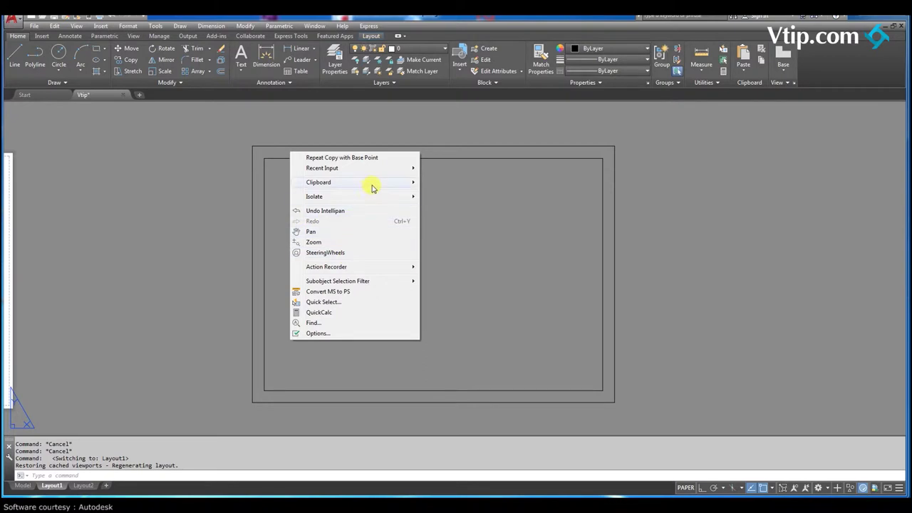
mouse_move(372, 187)
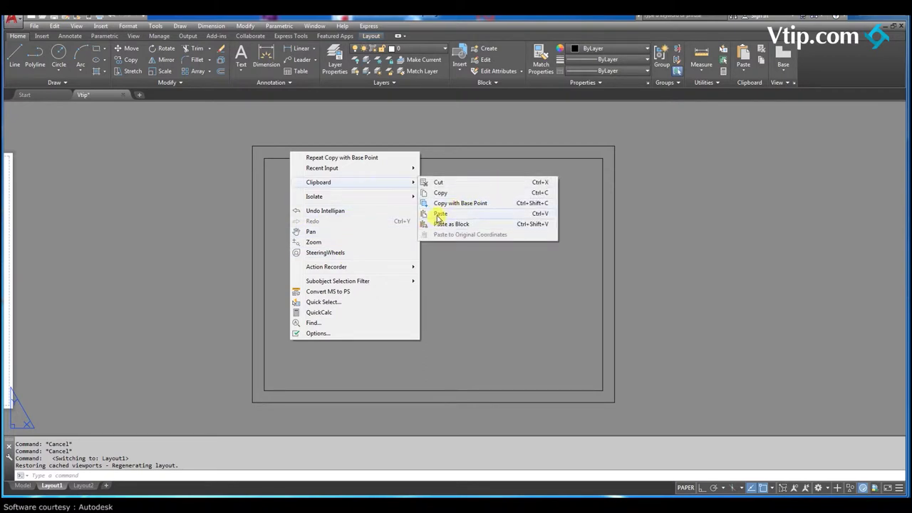
left_click(439, 213)
left_click(264, 391)
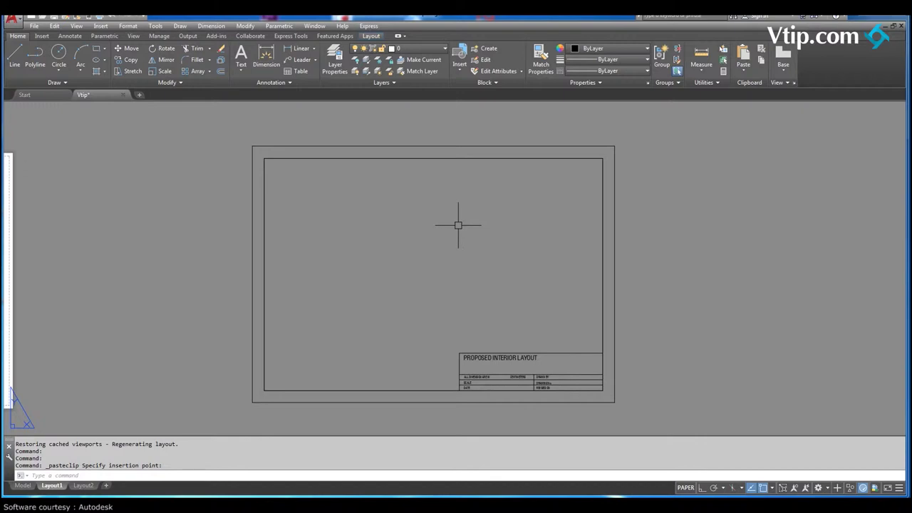
scroll(438, 335, "up", 4)
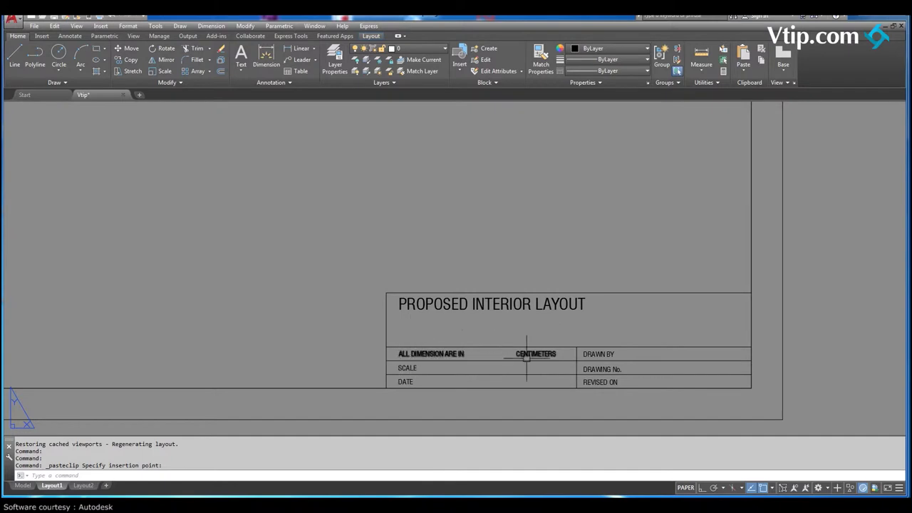
scroll(467, 300, "down", 5)
middle_click_drag(275, 230, 310, 285)
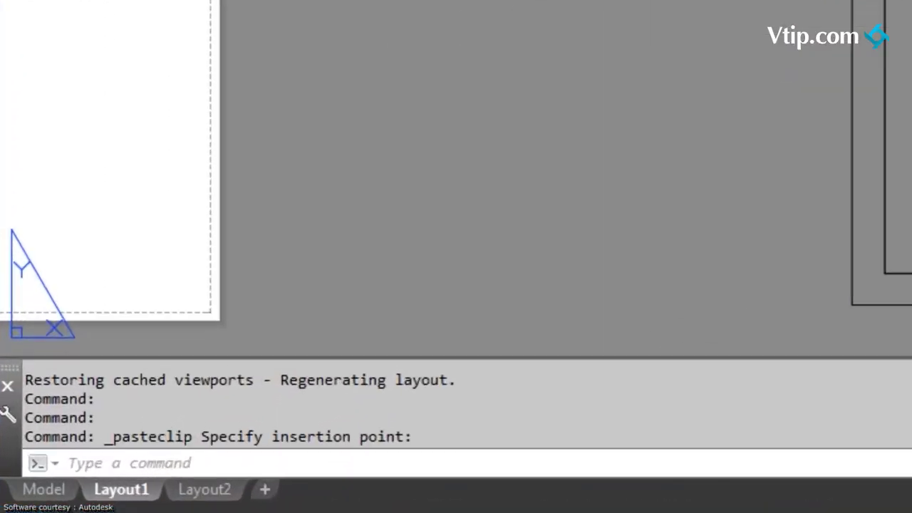
Step: Create an MVIEW viewport spanning the left half of the title-block border
type("m")
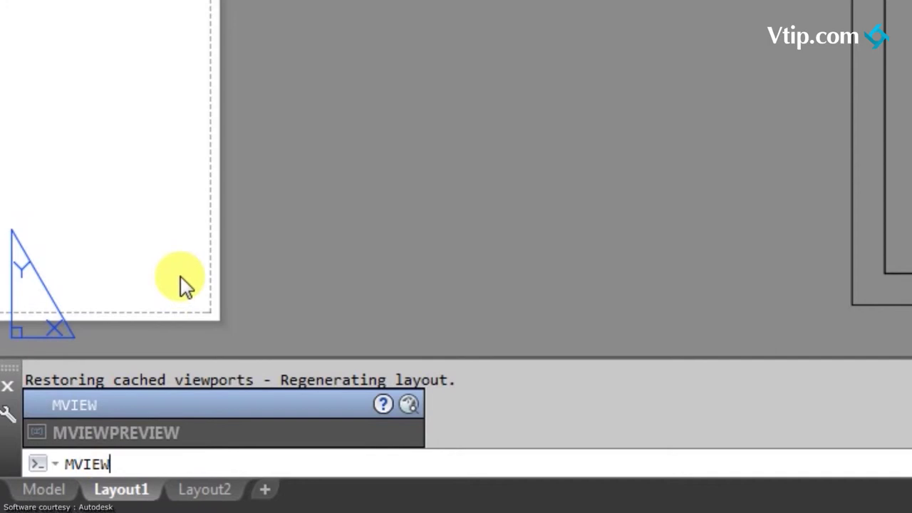
key("Return")
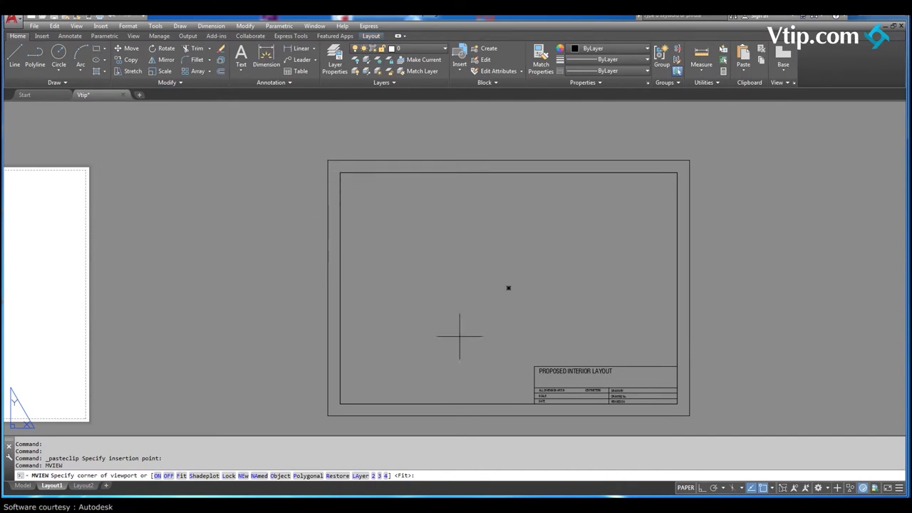
left_click(340, 172)
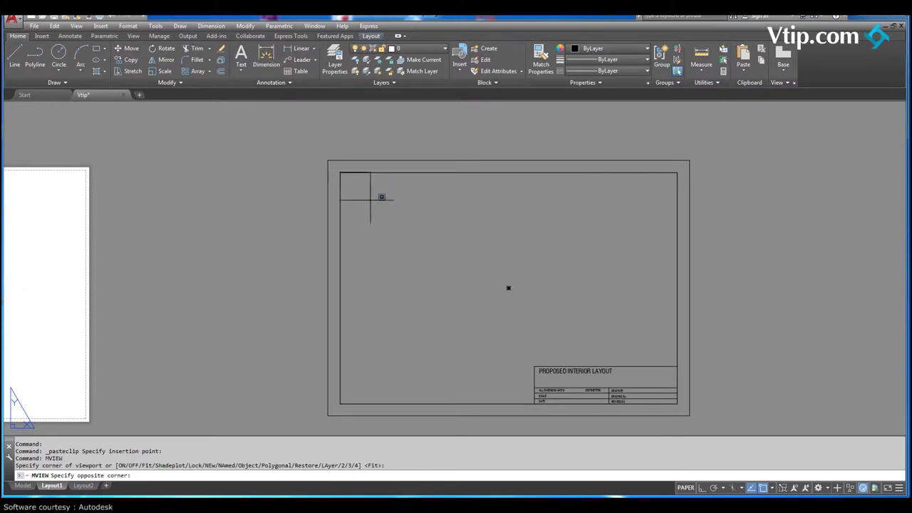
left_click(508, 404)
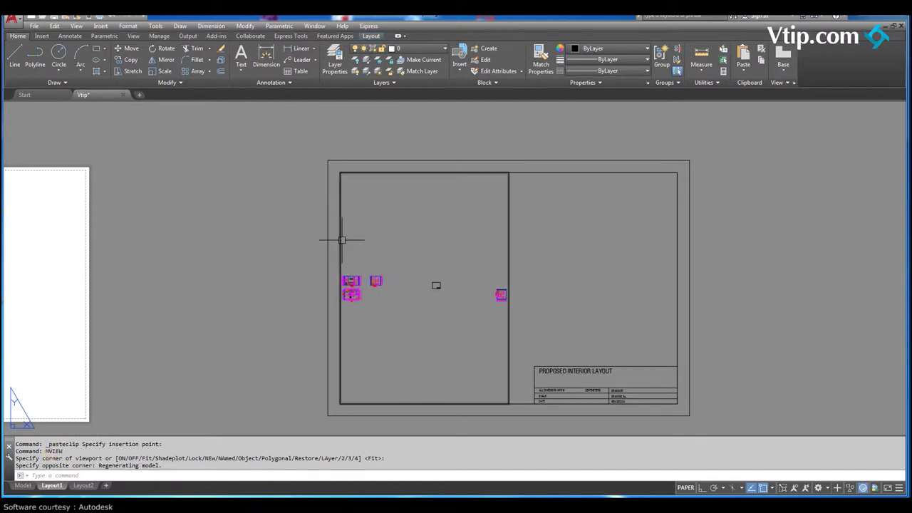
Step: Activate model space inside the new viewport and reposition the drawings within it
mouse_move(339, 251)
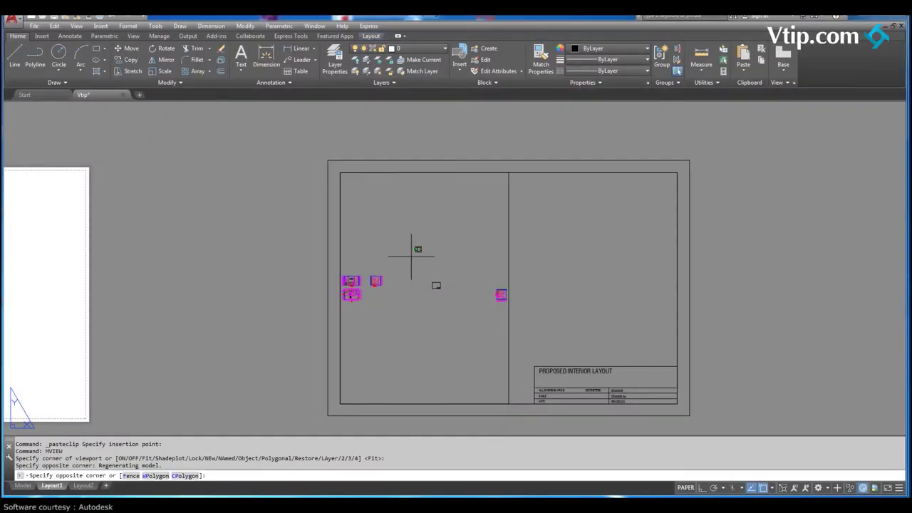
double_click(411, 256)
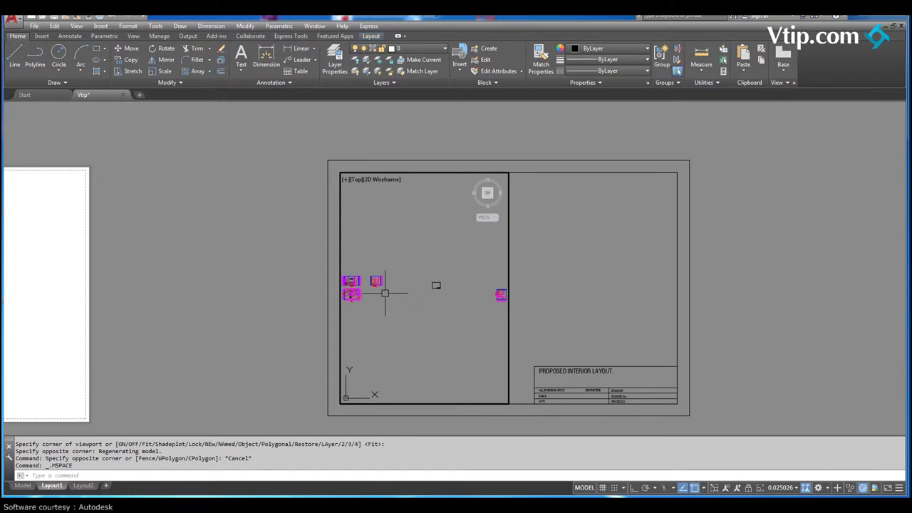
mouse_move(385, 293)
middle_mouse_down()
mouse_move(410, 305)
mouse_move(387, 303)
middle_mouse_up()
scroll(387, 303, "up", 4)
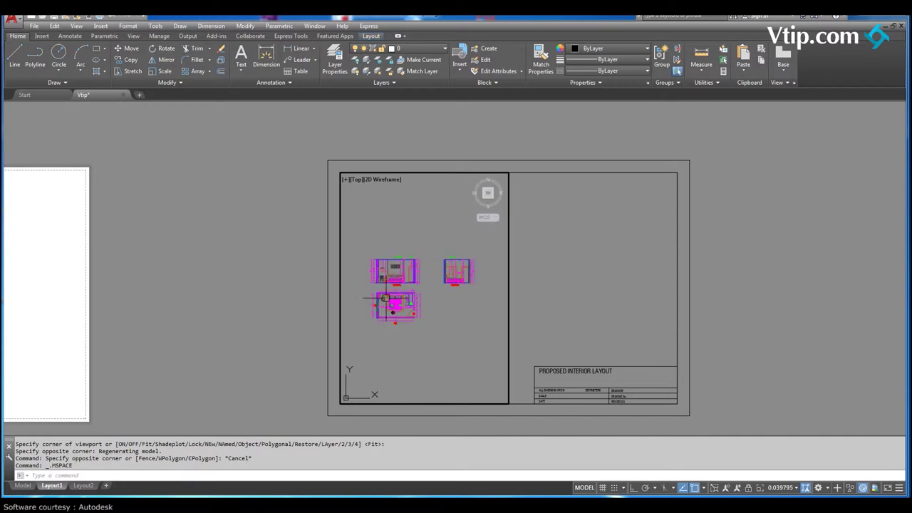
left_click(428, 222)
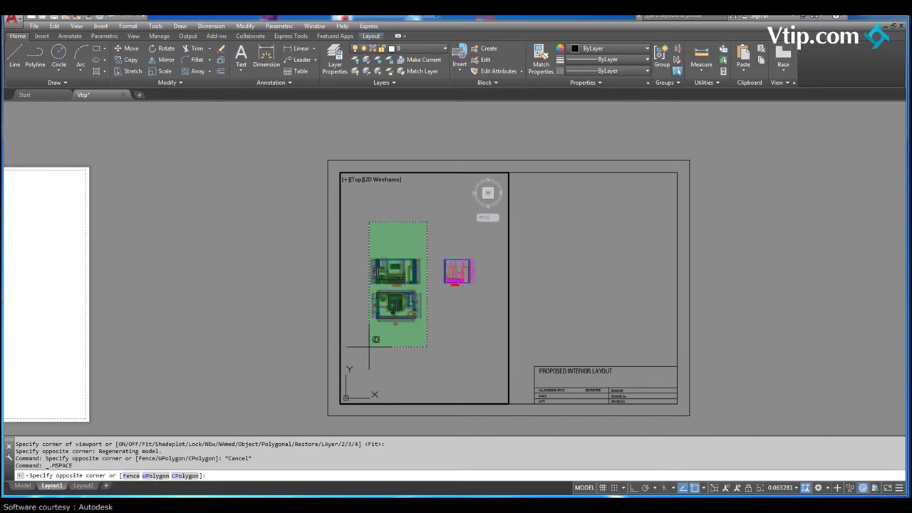
Step: Fit the Elevation A and plan drawings in the viewport with ZOOM Object, then return to paper space
left_click(369, 339)
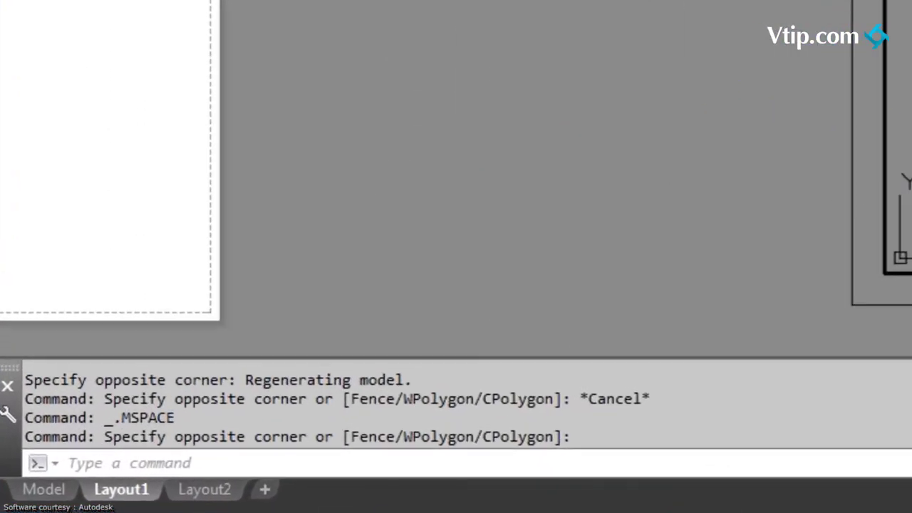
type("z")
key("Return")
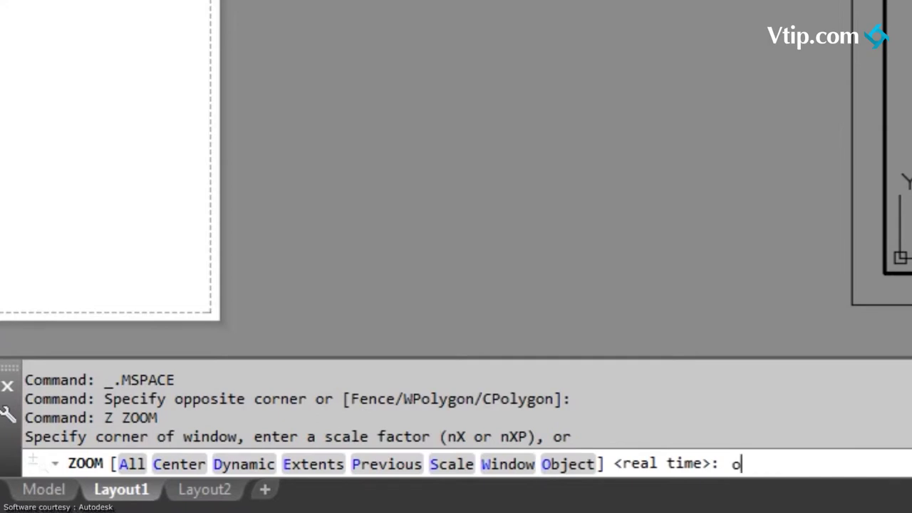
type("o")
key("Return")
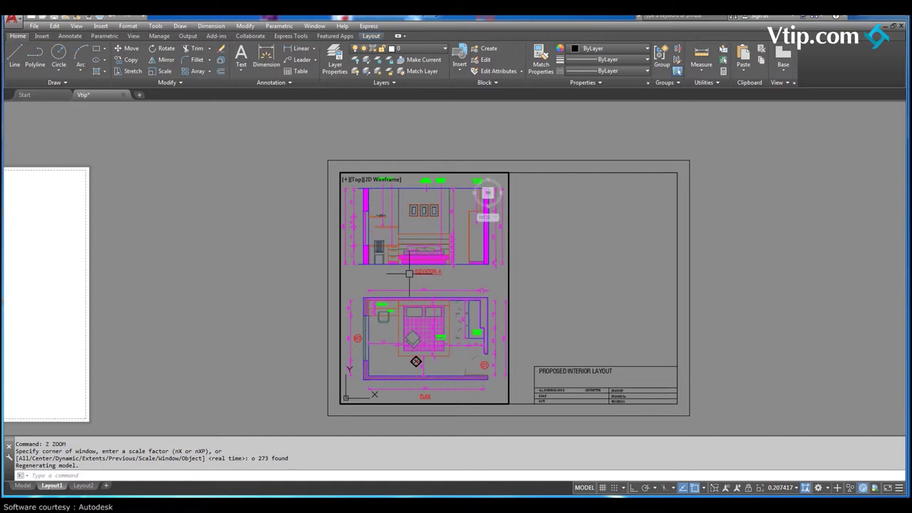
double_click(285, 287)
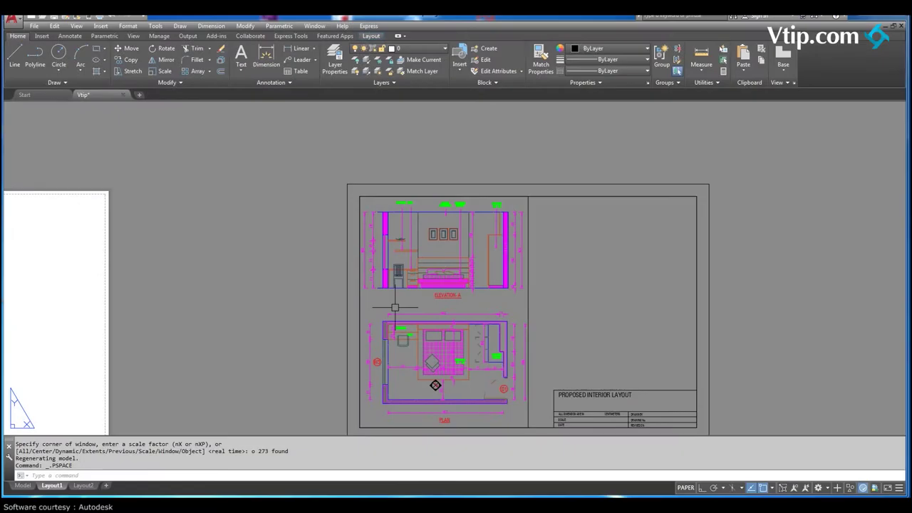
Step: Open the left viewport's Properties palette and enlarge it to show the Misc settings
left_click(528, 308)
right_click(528, 309)
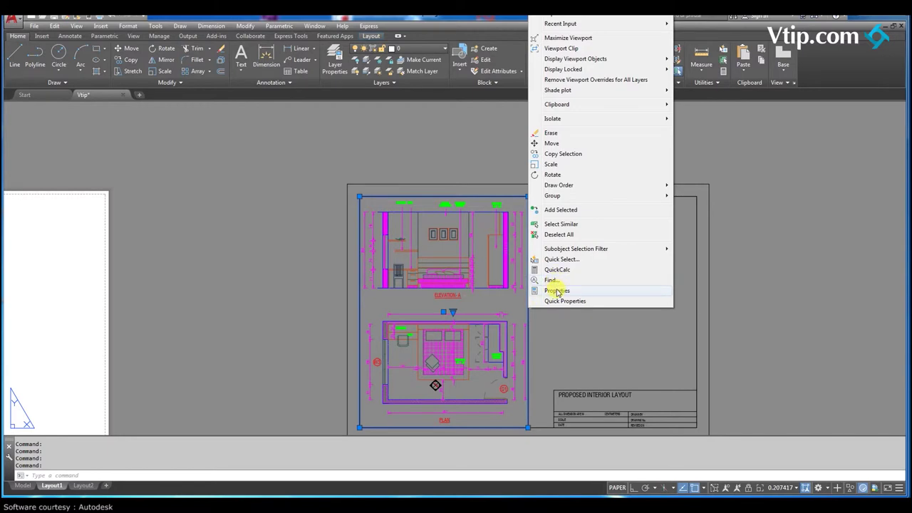
left_click(557, 291)
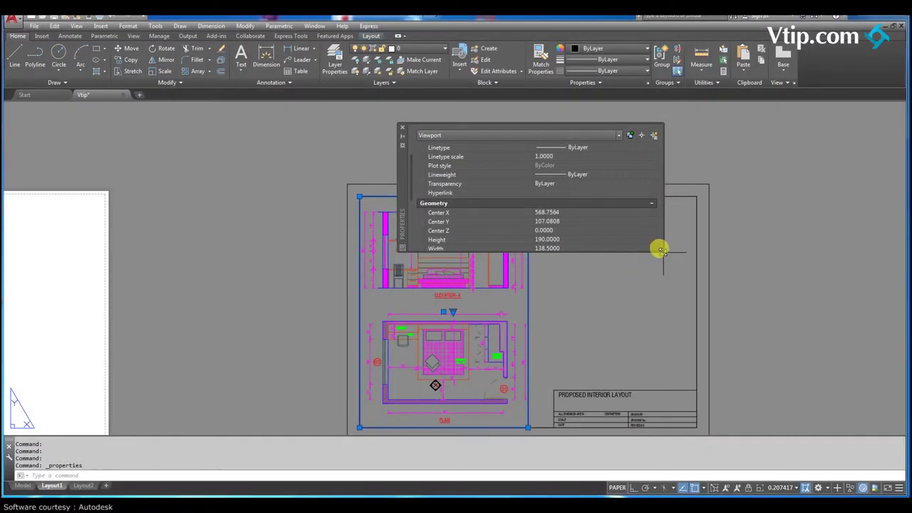
left_click_drag(662, 262, 653, 372)
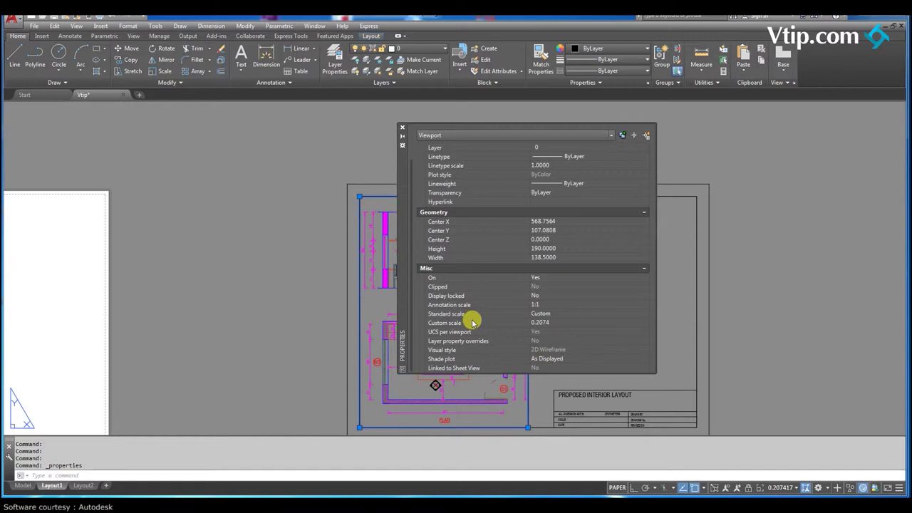
Step: Set the left viewport's standard scale to 1:5 after briefly trying 1:10
left_click(542, 314)
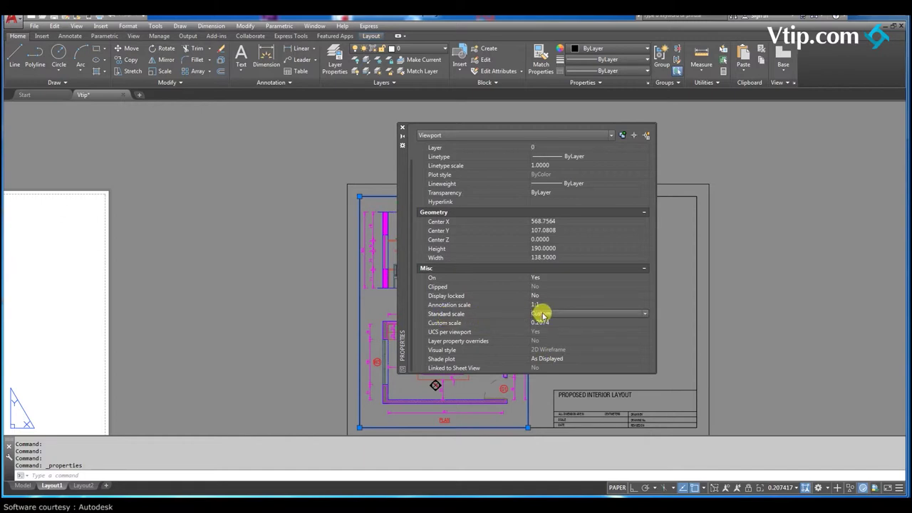
left_click(543, 314)
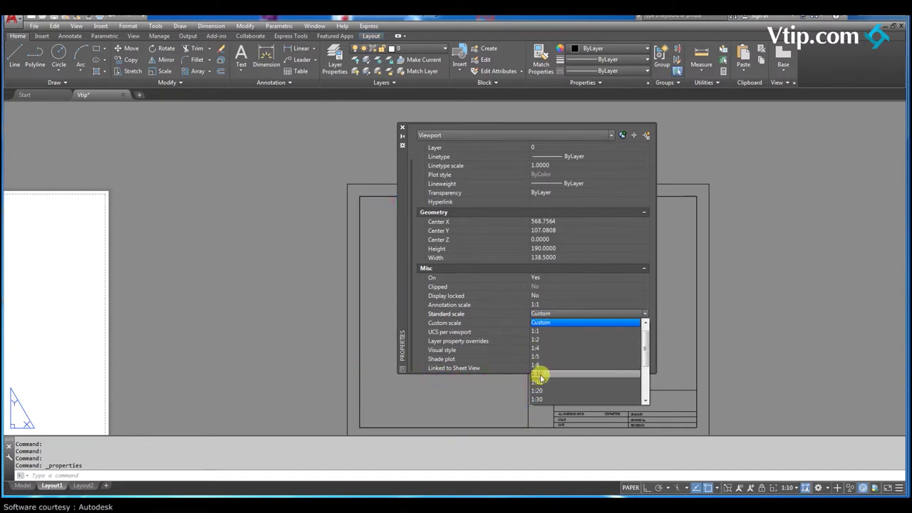
left_click(539, 374)
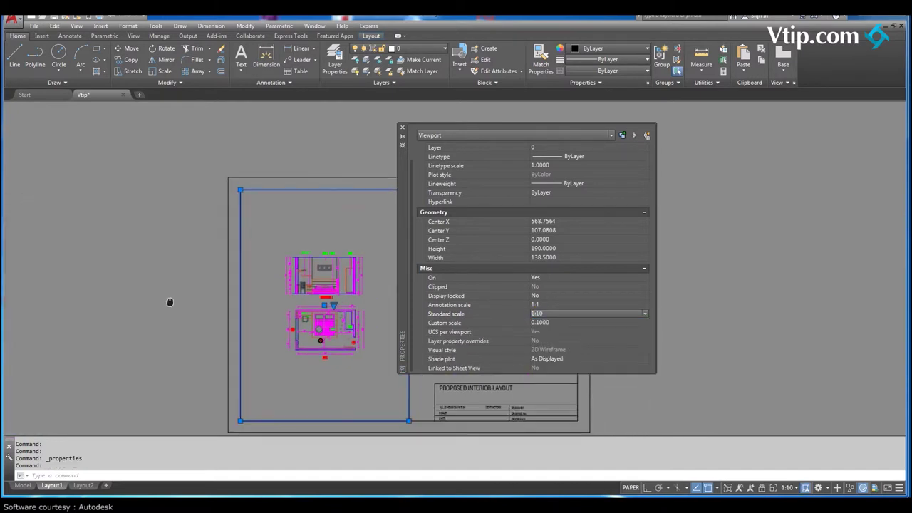
left_click(575, 313)
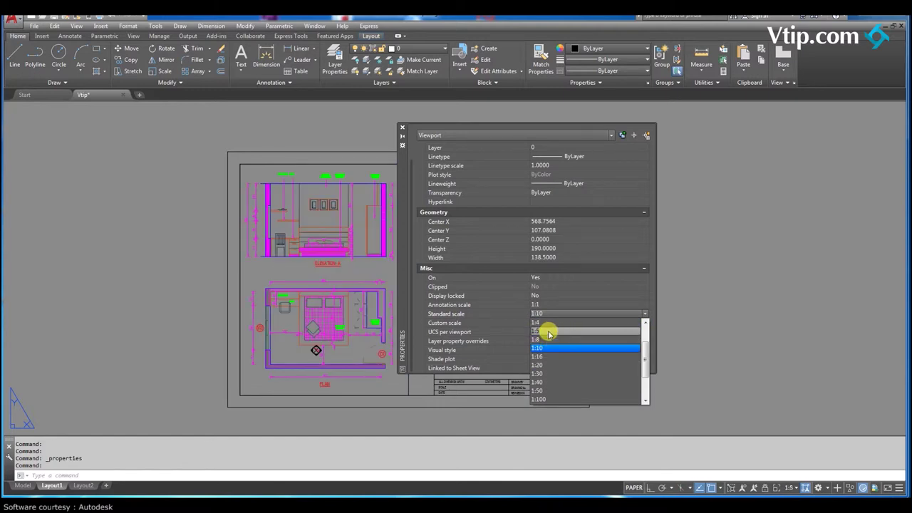
left_click(549, 332)
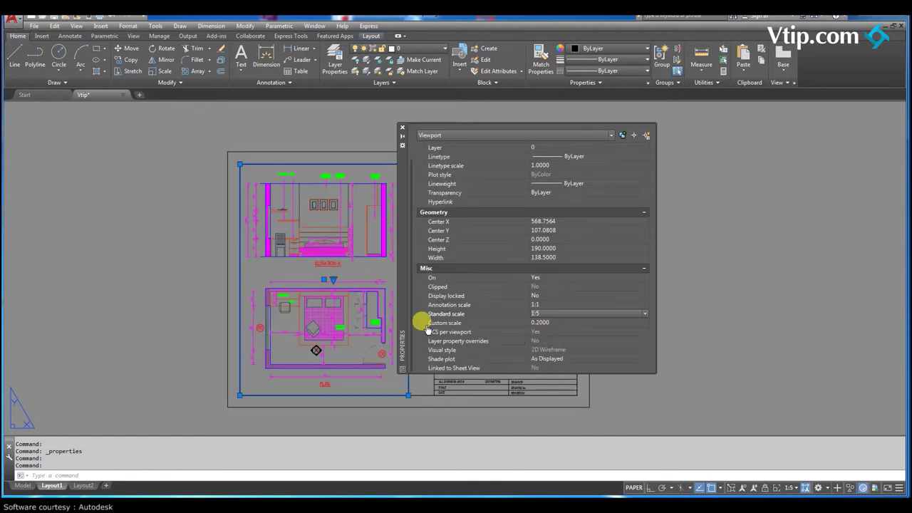
middle_click_drag(224, 302, 179, 299)
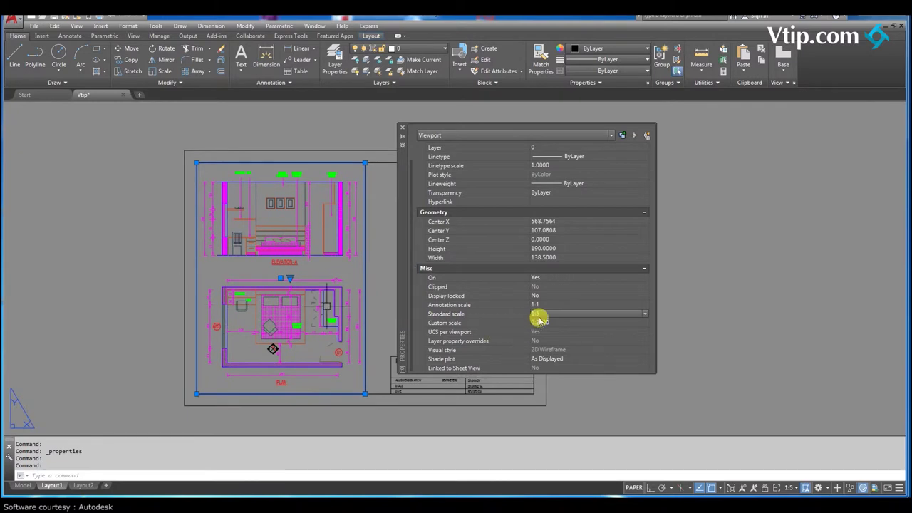
scroll(257, 278, "up", 3)
scroll(214, 310, "up", 4)
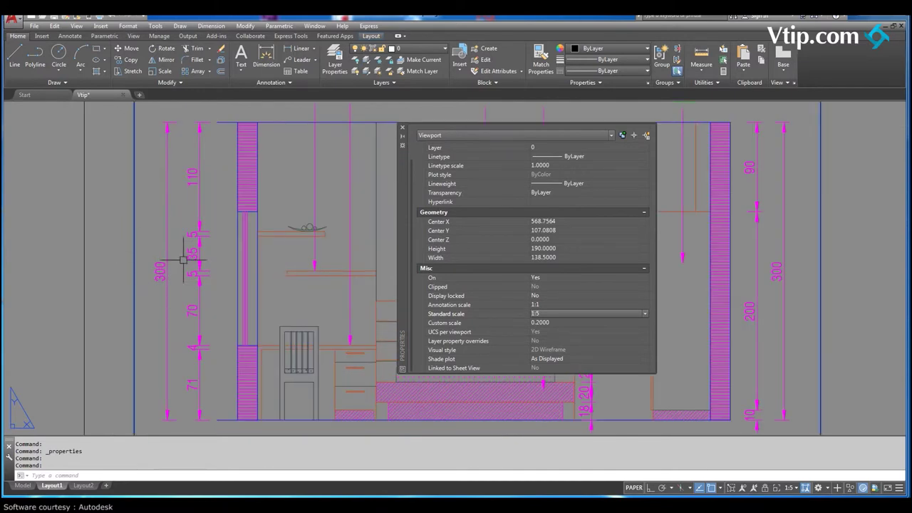
scroll(153, 273, "down", 5)
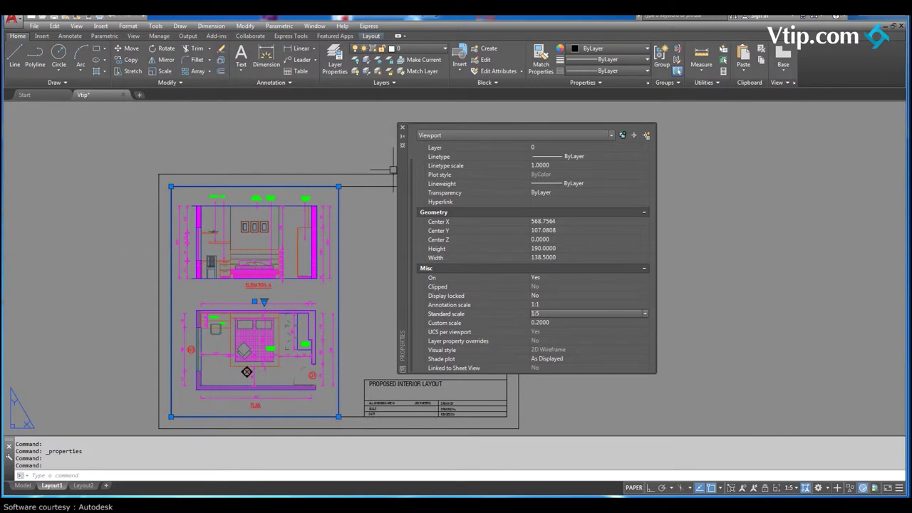
left_click(536, 316)
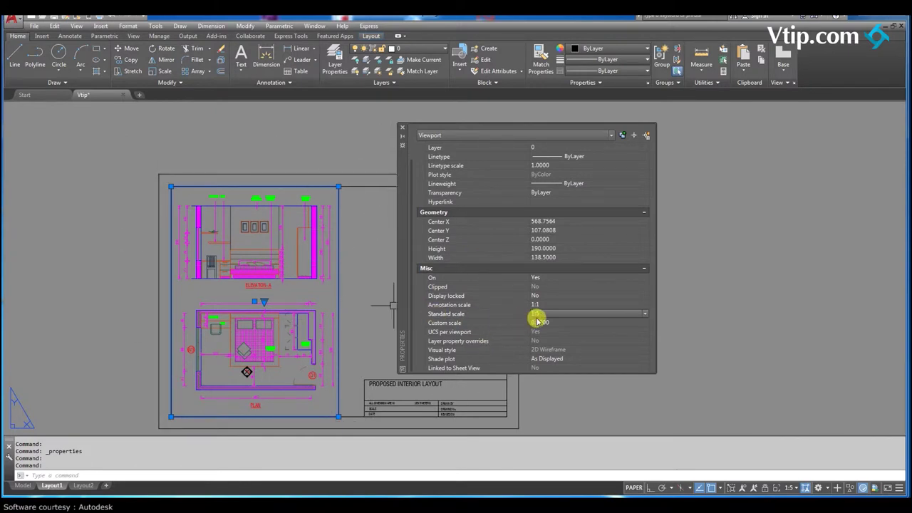
key("Down")
key("Down")
key("Down")
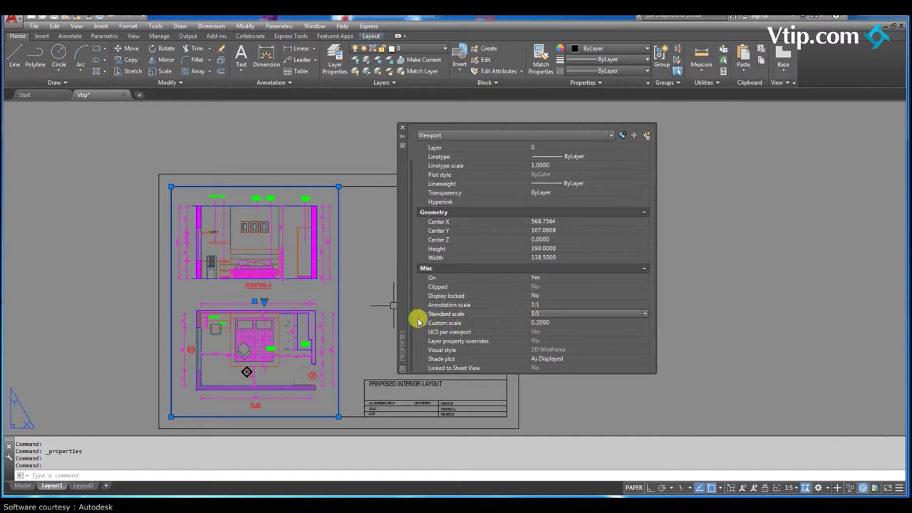
left_click(540, 317)
Step: Set the viewport's Display locked property to Yes
left_click(540, 305)
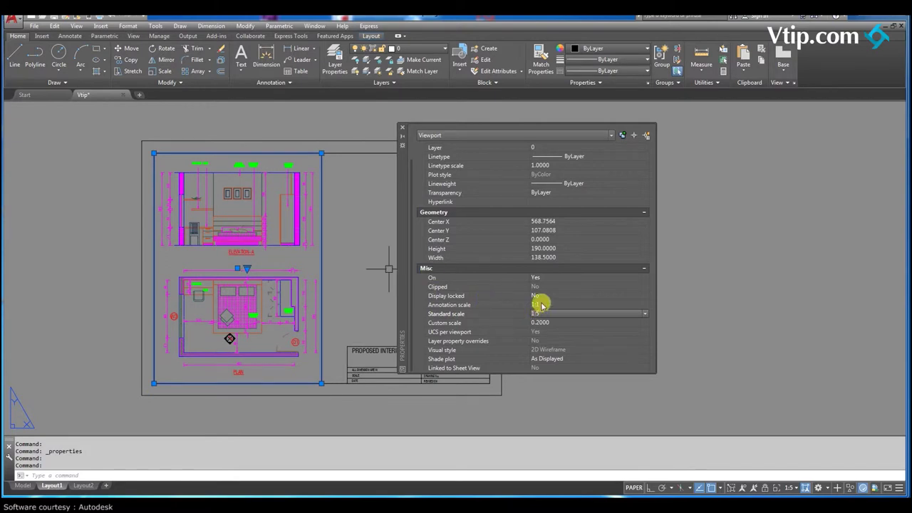
left_click(542, 296)
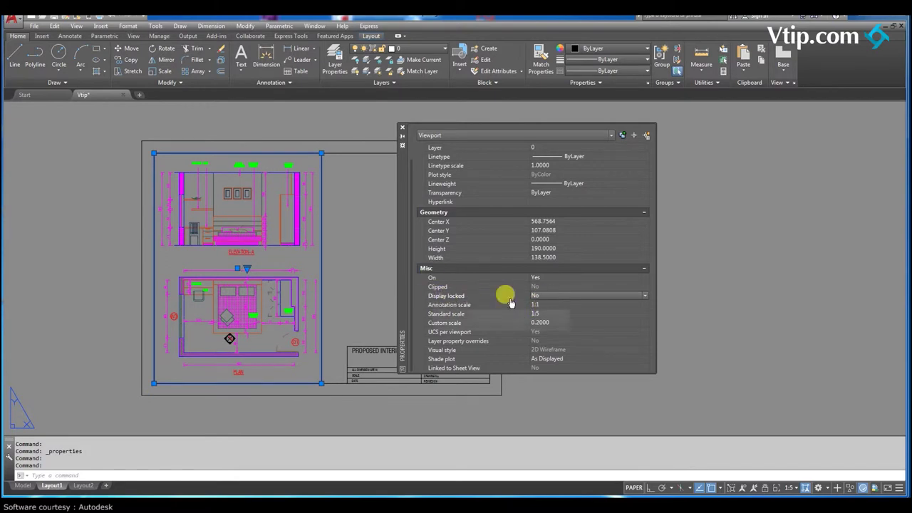
left_click(546, 299)
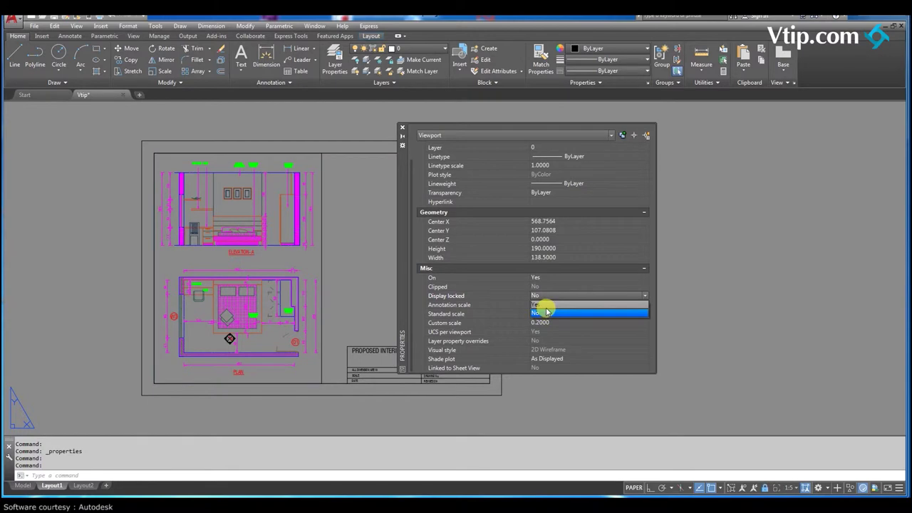
left_click(546, 312)
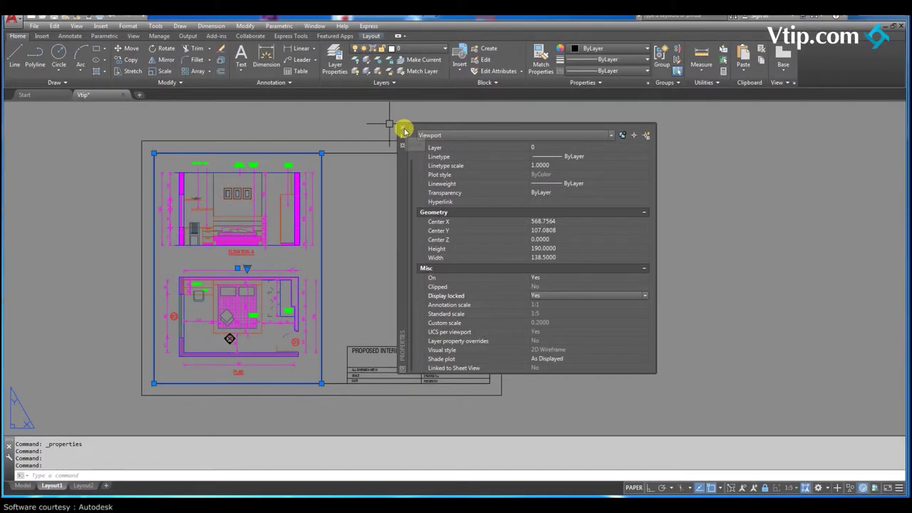
Step: Draw a new layout viewport with MVIEW in the sheet's upper-right area
left_click(401, 126)
middle_click_drag(283, 235, 285, 243)
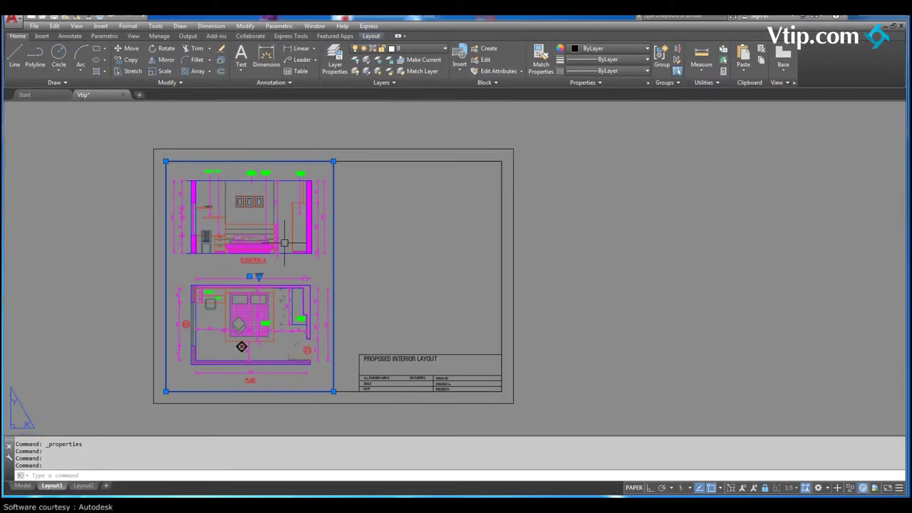
middle_click_drag(216, 230, 257, 237)
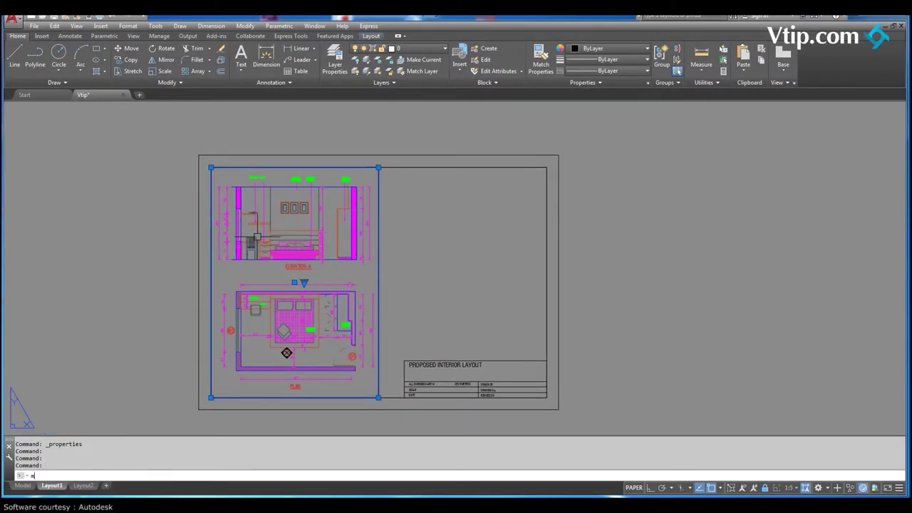
type("ew")
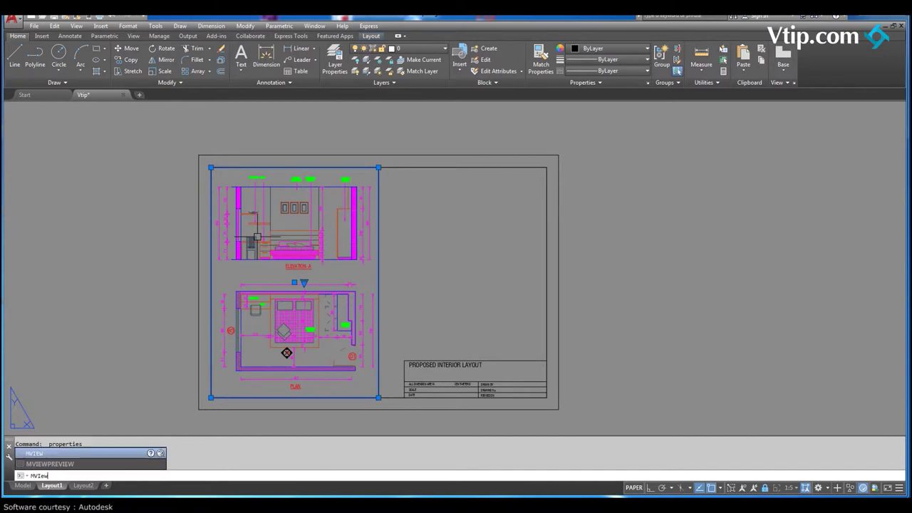
key("Return")
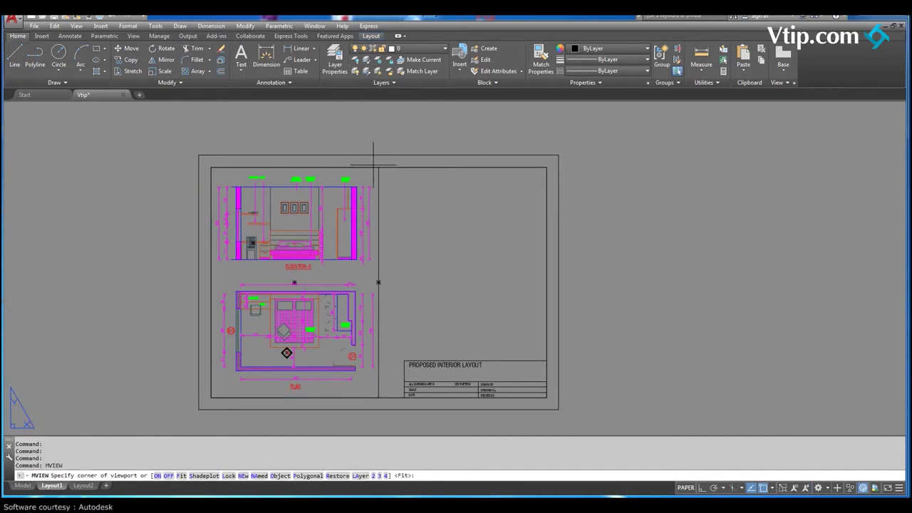
left_click(554, 285)
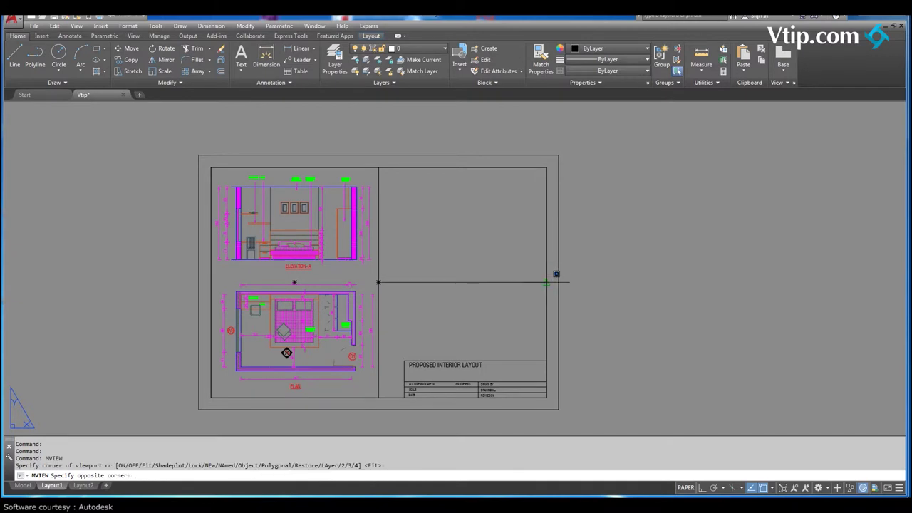
left_click(423, 254)
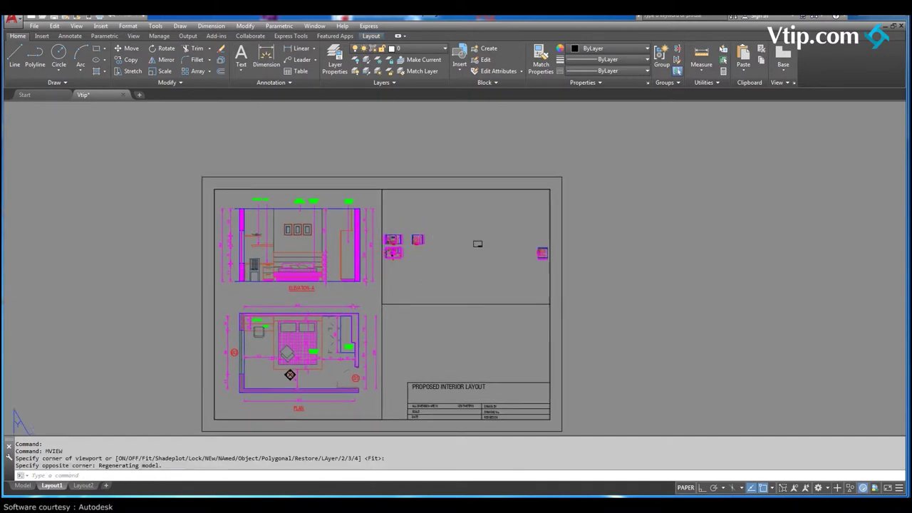
Step: Zoom the new viewport to fit Elevation B, then return to paper space
double_click(425, 251)
scroll(414, 242, "up", 3)
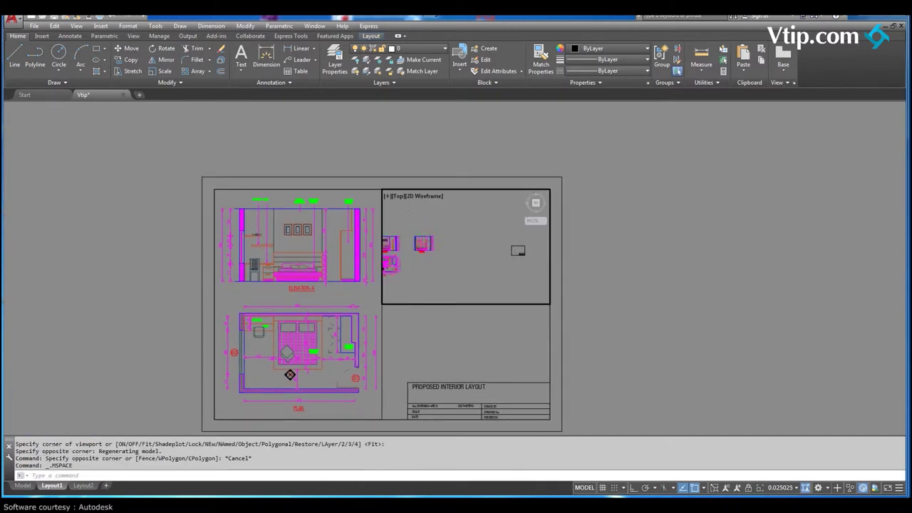
left_click(408, 233)
left_click(480, 289)
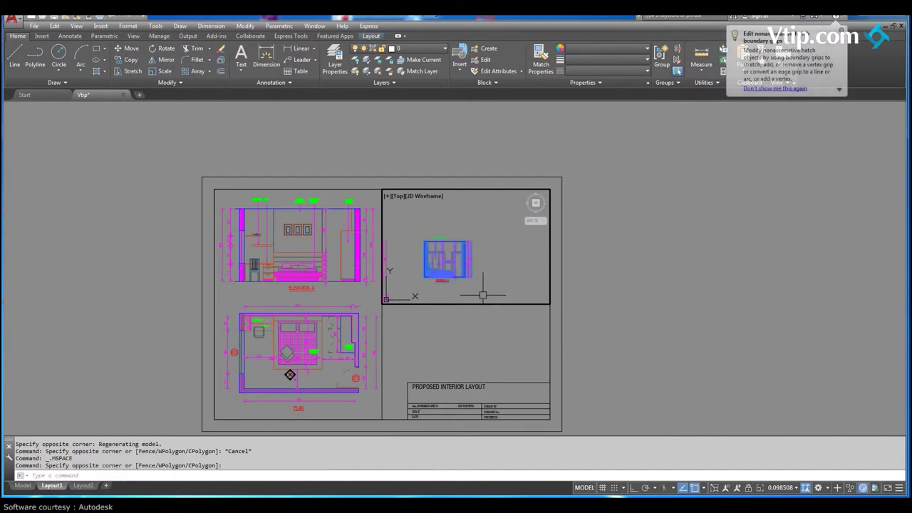
type("z")
key("Return")
type("o")
key("Return")
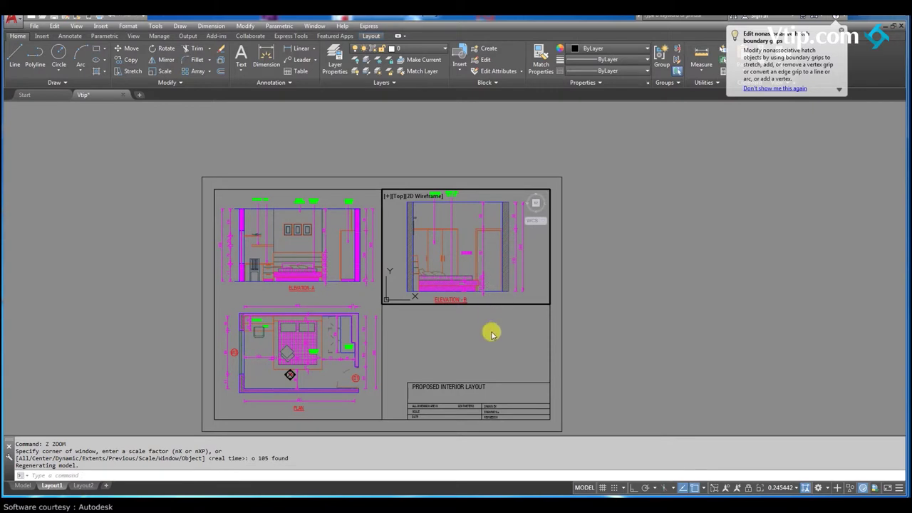
double_click(597, 316)
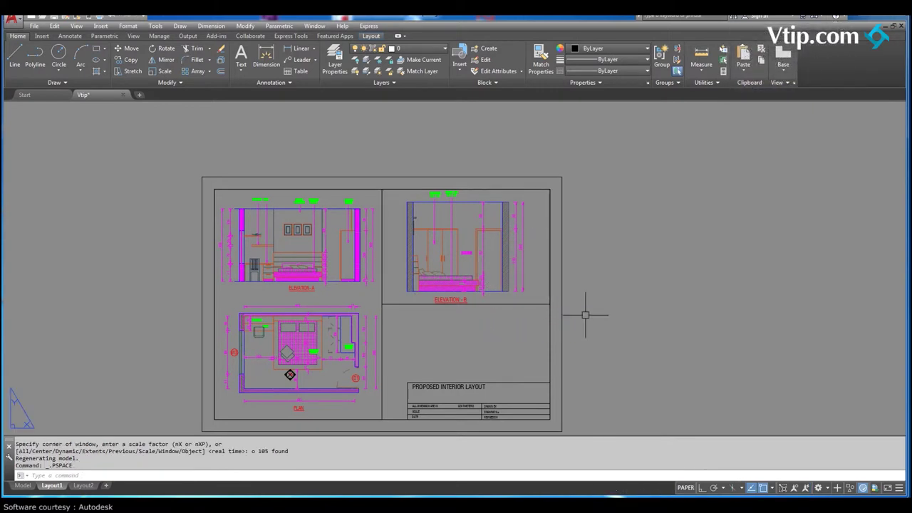
Step: Set the Elevation B viewport's standard scale to 1:5 in Properties
left_click(493, 306)
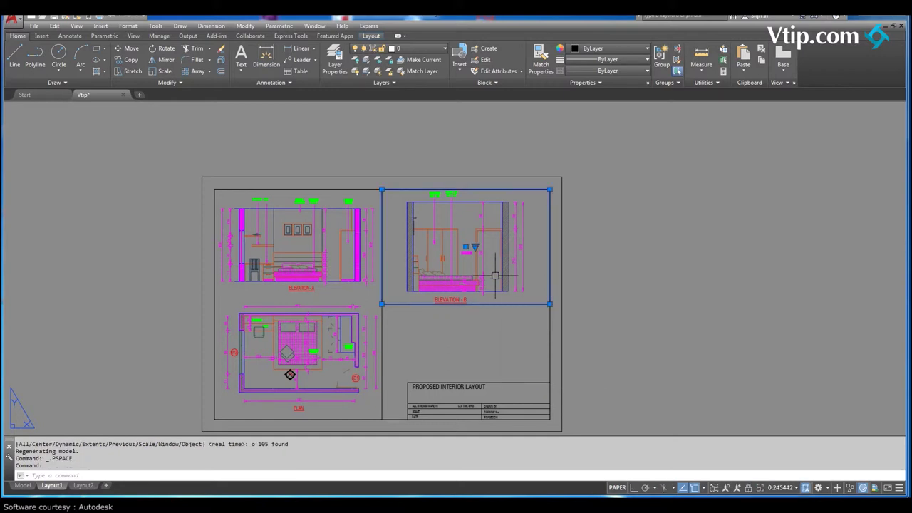
right_click(495, 277)
left_click(524, 483)
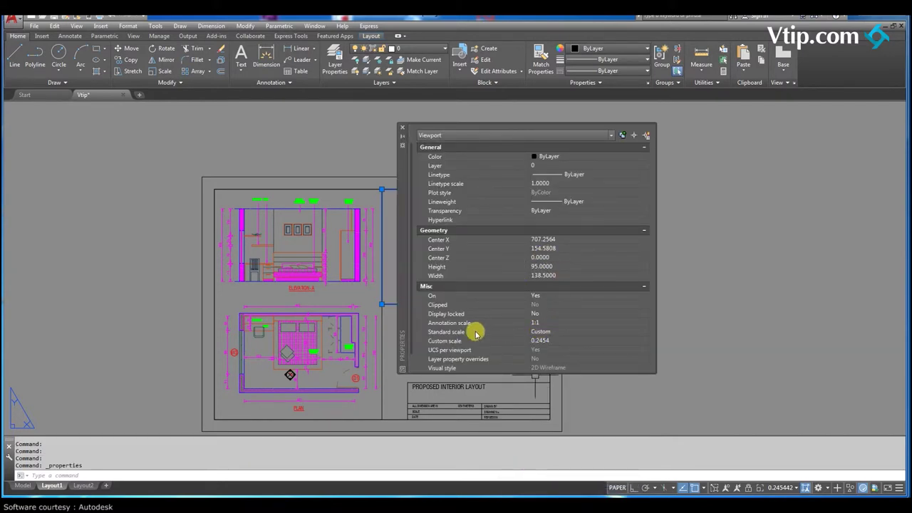
left_click(440, 332)
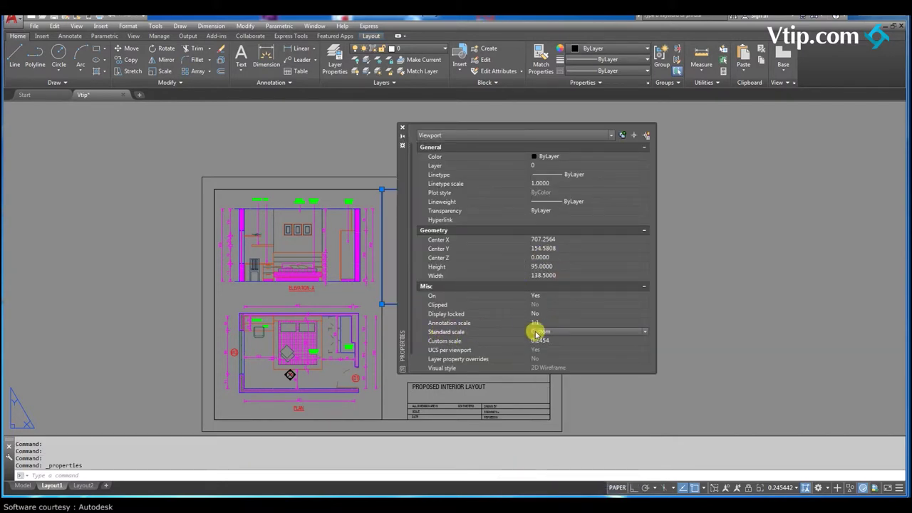
left_click(536, 331)
left_click(536, 375)
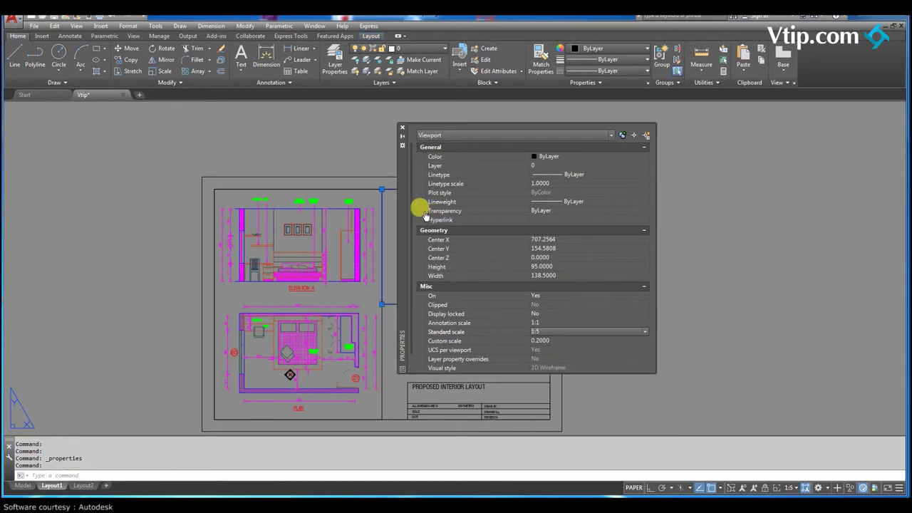
Step: Lock the Elevation B viewport's display and close the properties palette
left_click_drag(407, 206, 546, 214)
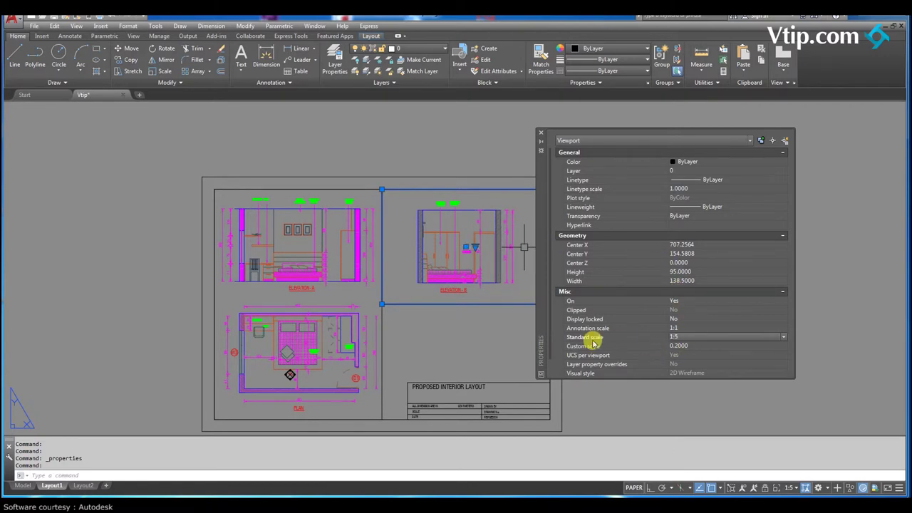
left_click(678, 319)
left_click(676, 327)
left_click(541, 133)
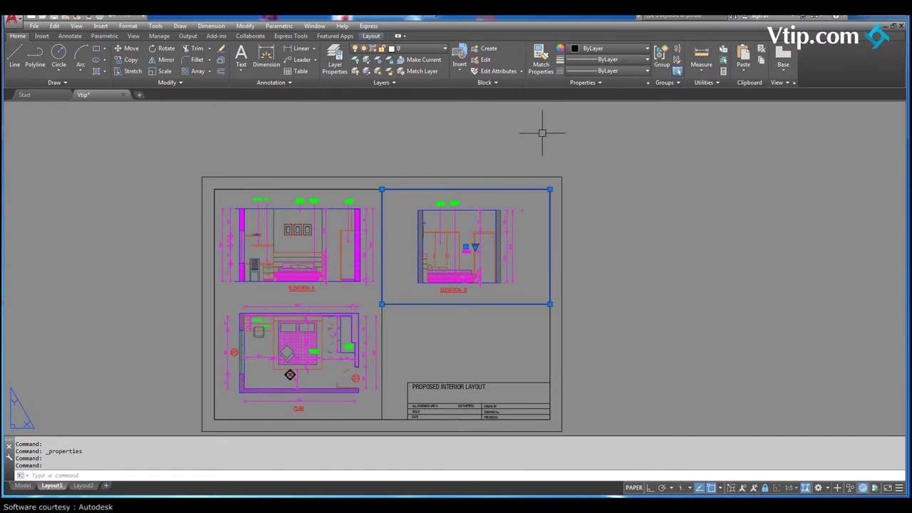
middle_click_drag(520, 231, 527, 255)
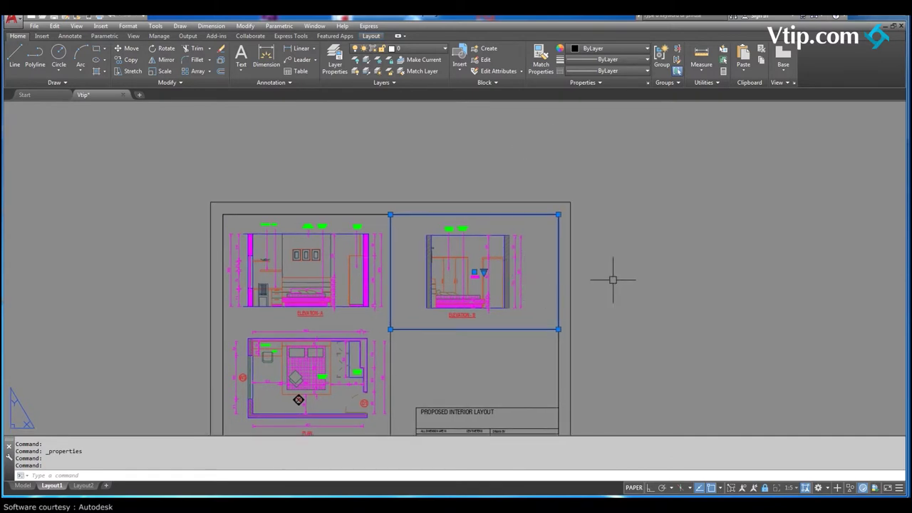
double_click(533, 253)
scroll(519, 265, "up", 4)
scroll(520, 269, "down", 4)
scroll(520, 264, "up", 4)
scroll(431, 292, "down", 2)
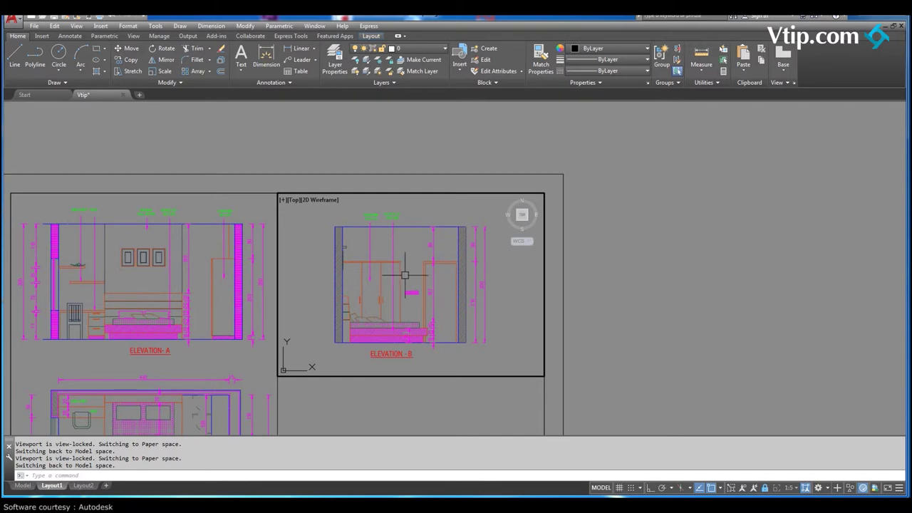
double_click(595, 307)
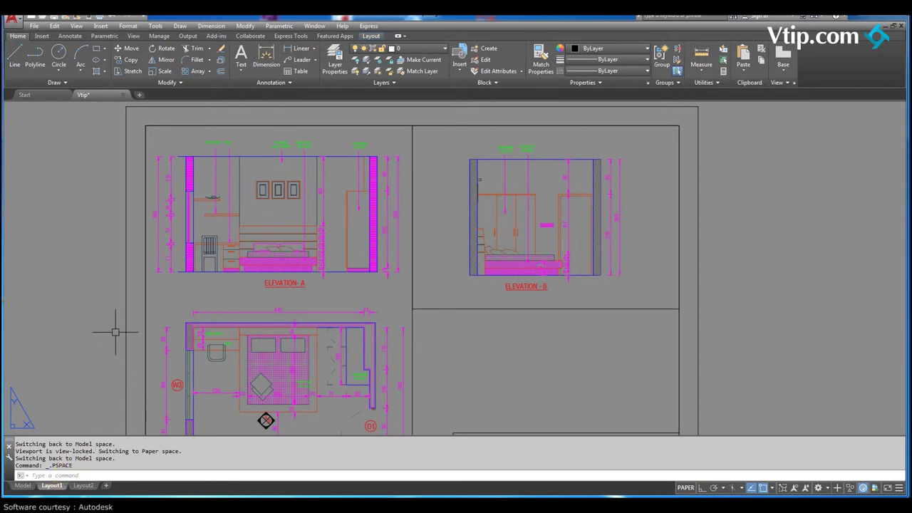
Step: Create a new Layout1 page setup named setup1 in the Page Setup Manager
right_click(49, 486)
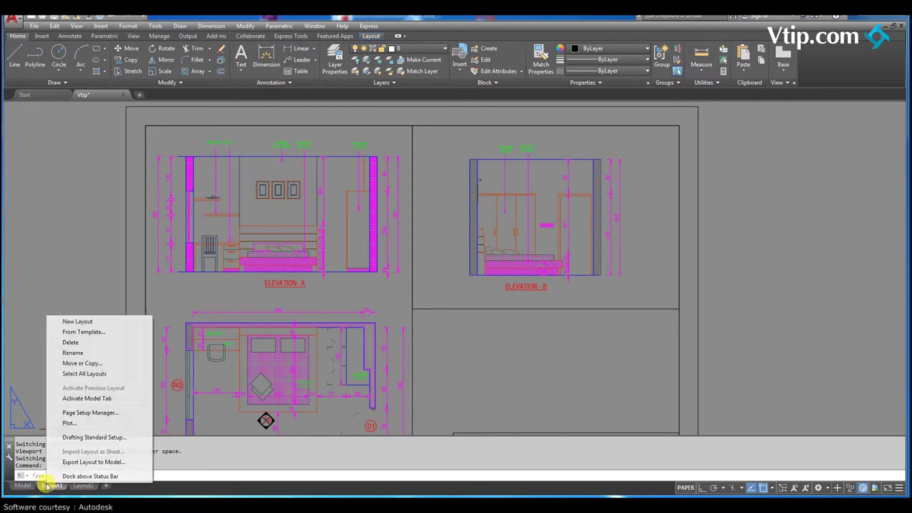
left_click(89, 413)
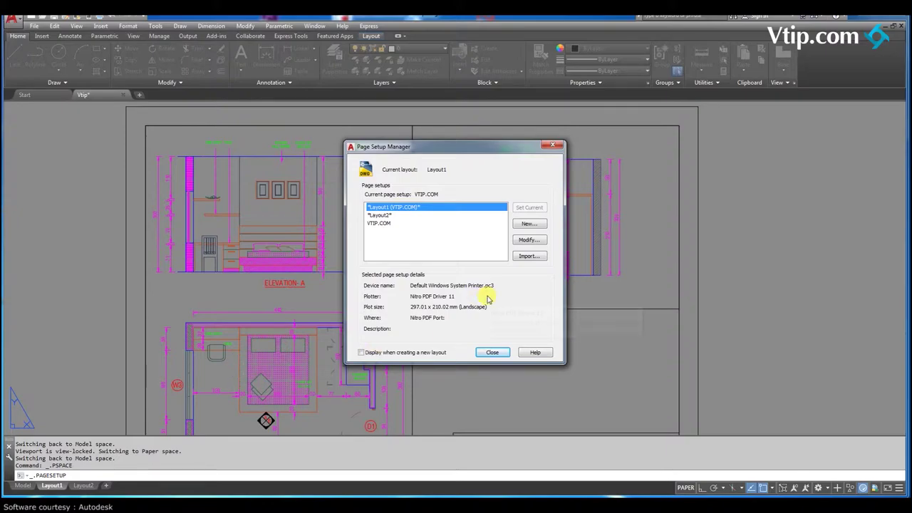
left_click(529, 224)
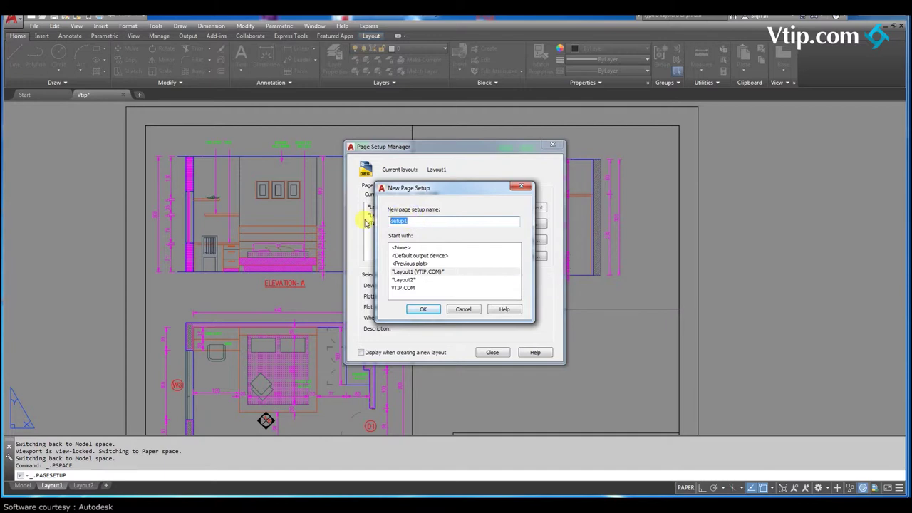
key("BackSpace")
type("set")
left_click(422, 308)
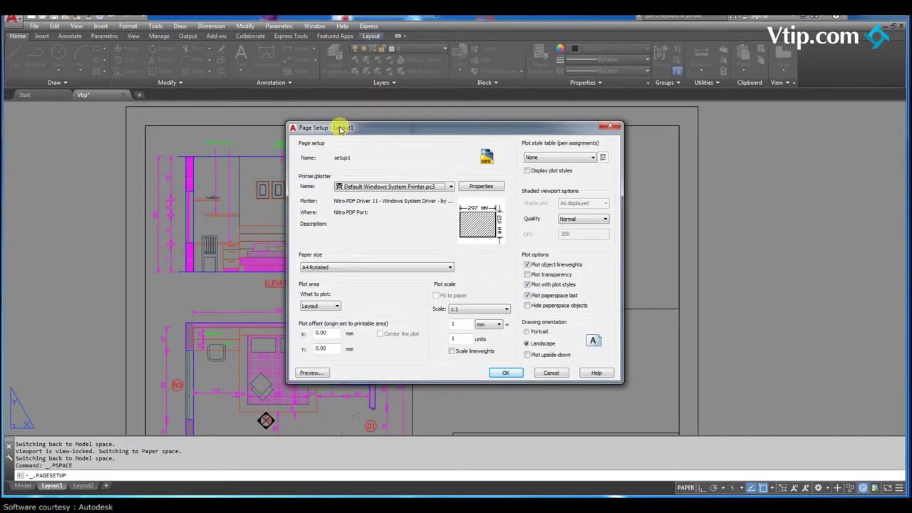
left_click_drag(346, 128, 355, 134)
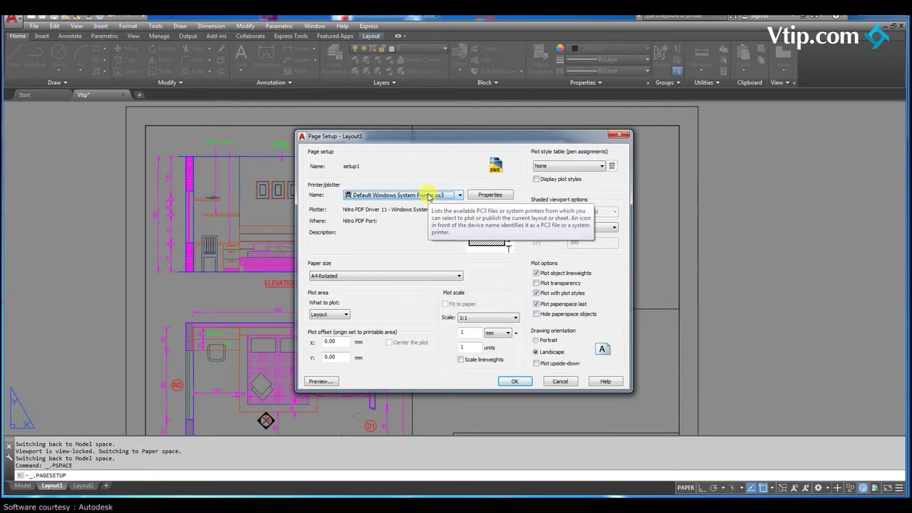
left_click(372, 195)
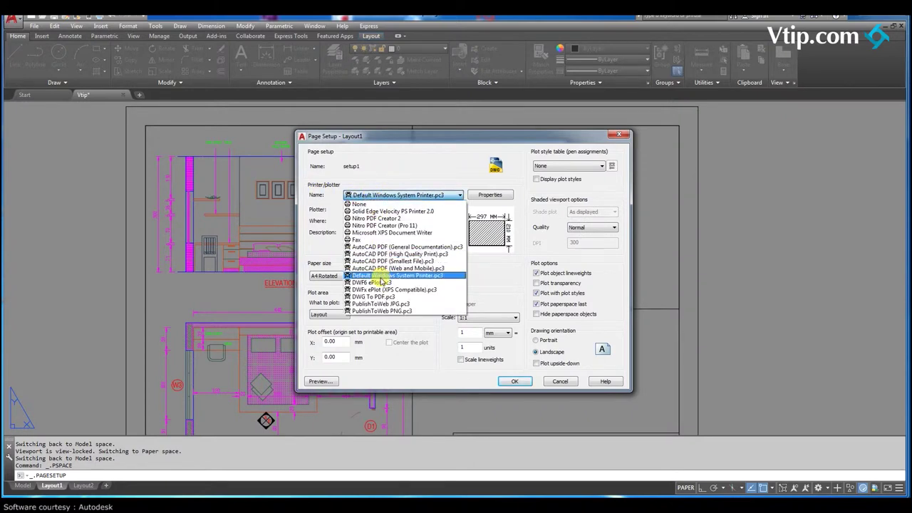
left_click(383, 195)
left_click(383, 194)
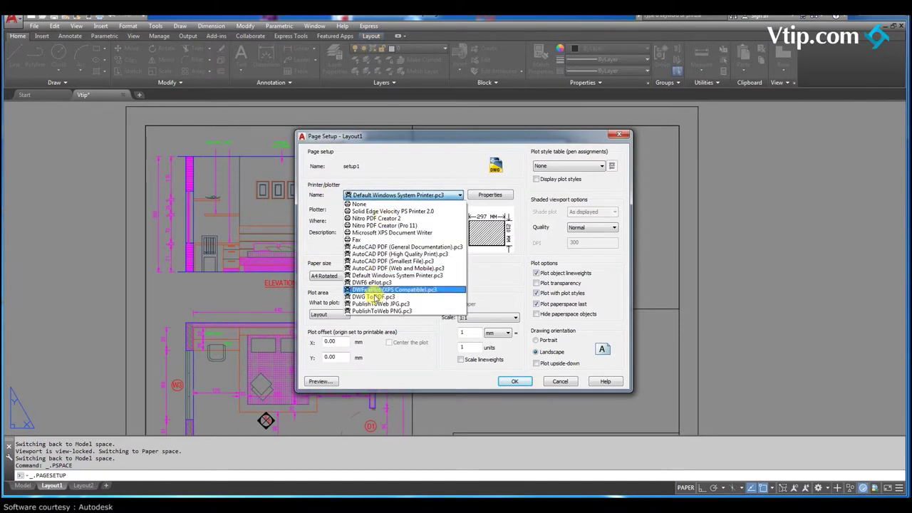
left_click(371, 276)
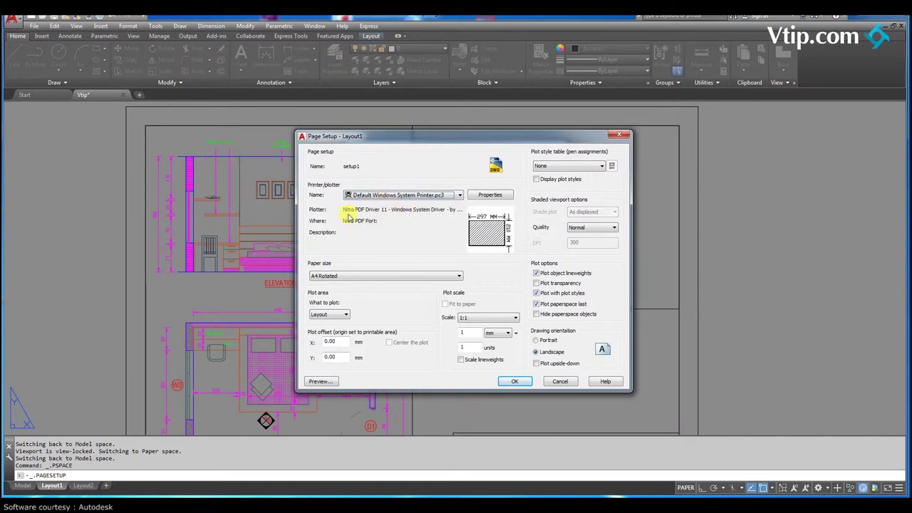
left_click(391, 195)
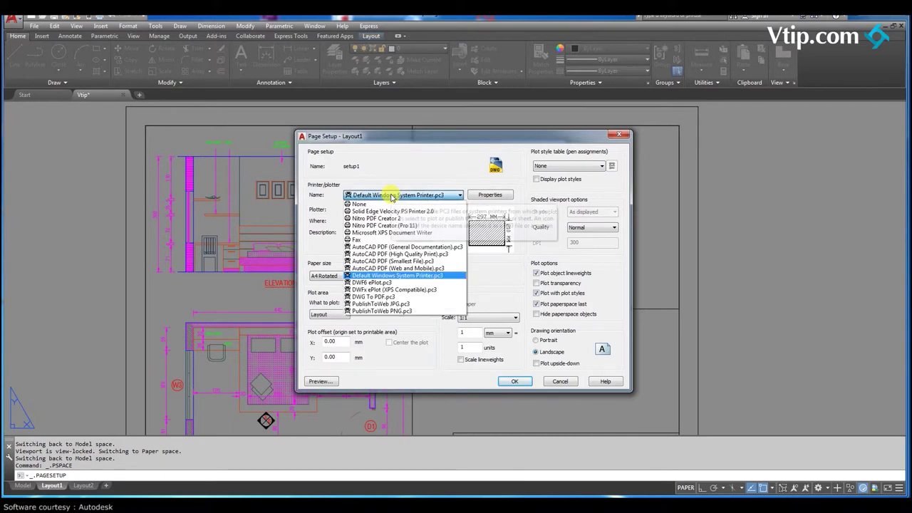
left_click(391, 192)
left_click(397, 195)
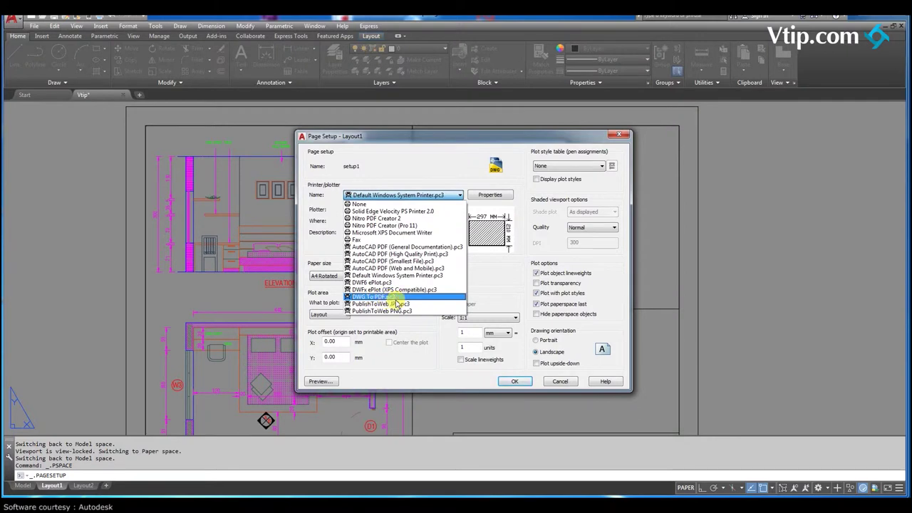
left_click(316, 240)
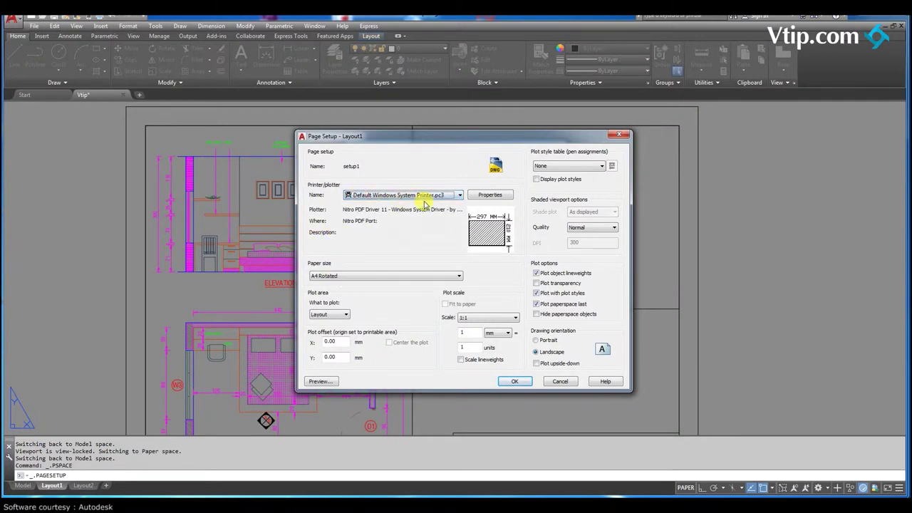
Step: Choose A4 Rotated paper and display the available plot style tables
left_click(340, 277)
scroll(345, 299, "up", 1)
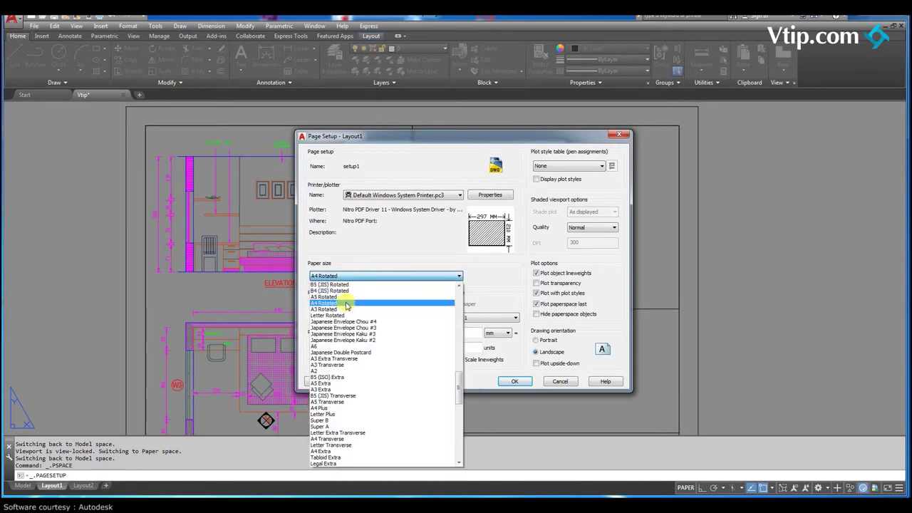
left_click(346, 303)
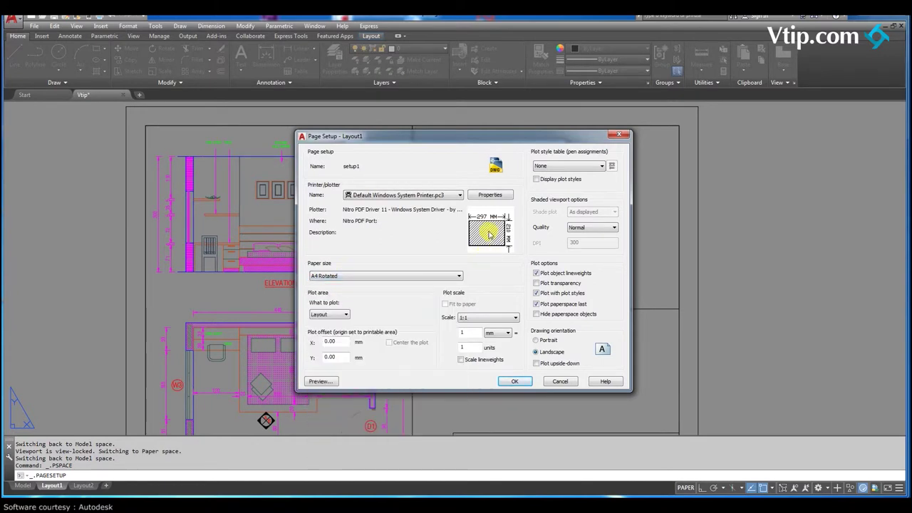
left_click(345, 276)
scroll(360, 317, "up", 3)
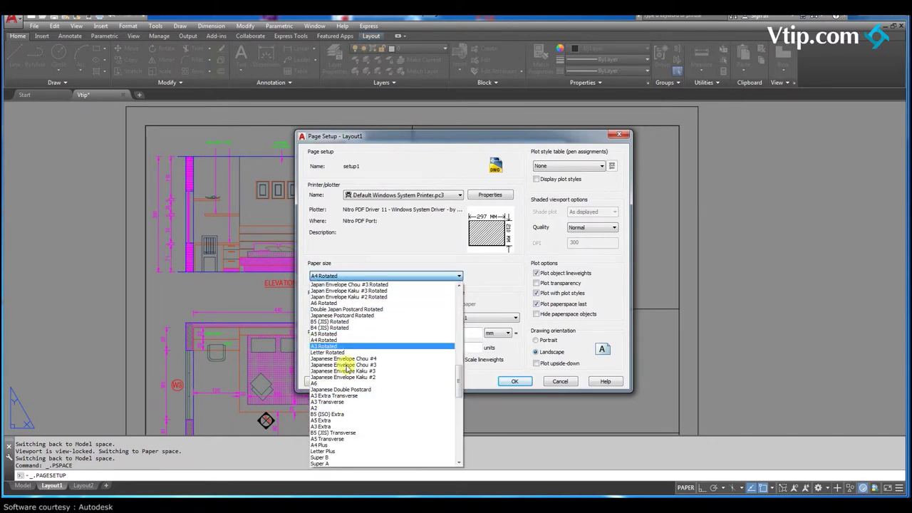
left_click(382, 260)
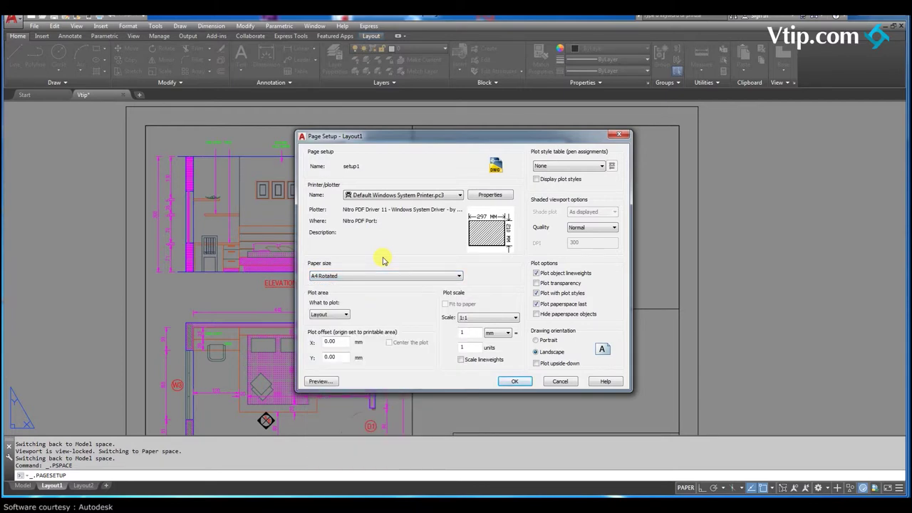
left_click(548, 167)
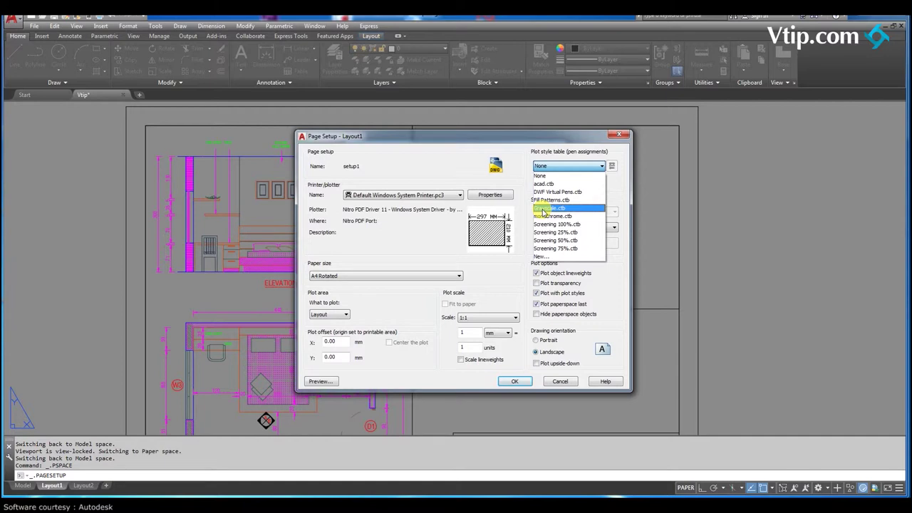
Step: Leave the plot style table at None and keep landscape orientation after trying portrait
left_click(400, 312)
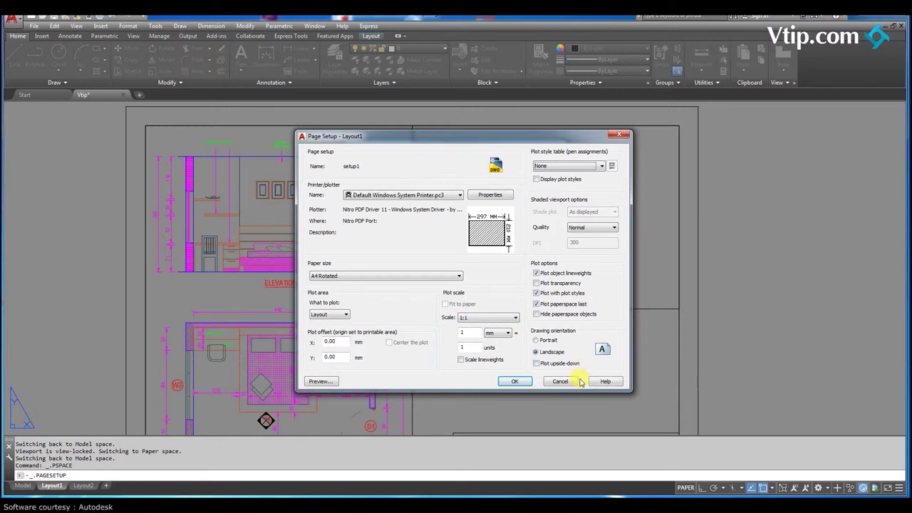
left_click(537, 341)
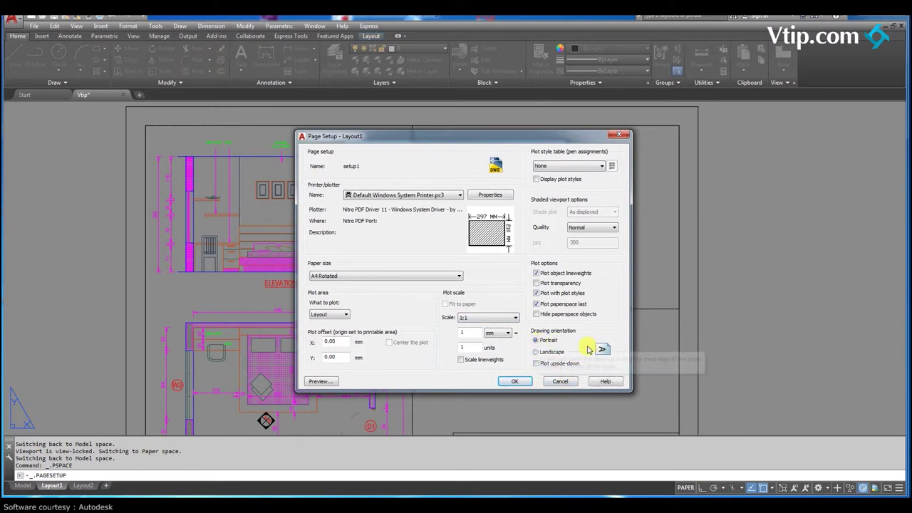
left_click(544, 352)
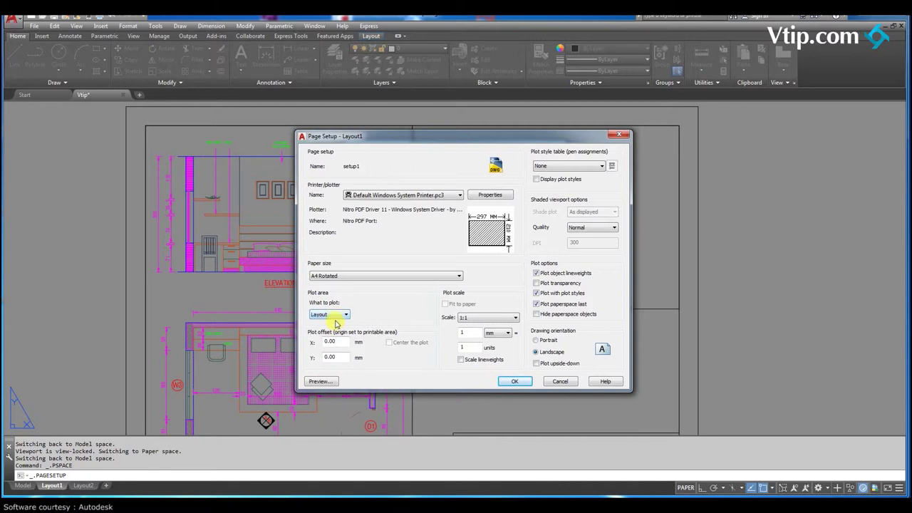
Step: Plot a Window from the sheet's top-left to the title-block corner, centred on paper
left_click(325, 317)
left_click(322, 343)
middle_click_drag(312, 314, 285, 304)
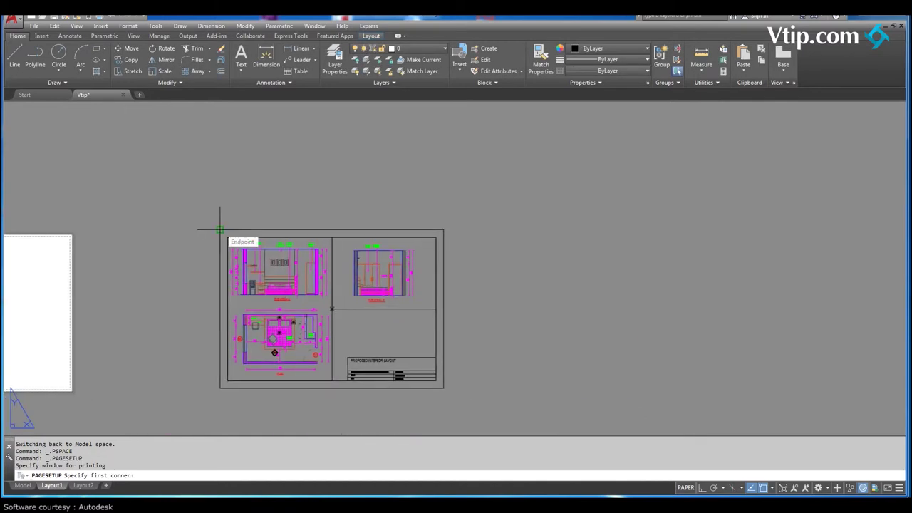
left_click(219, 229)
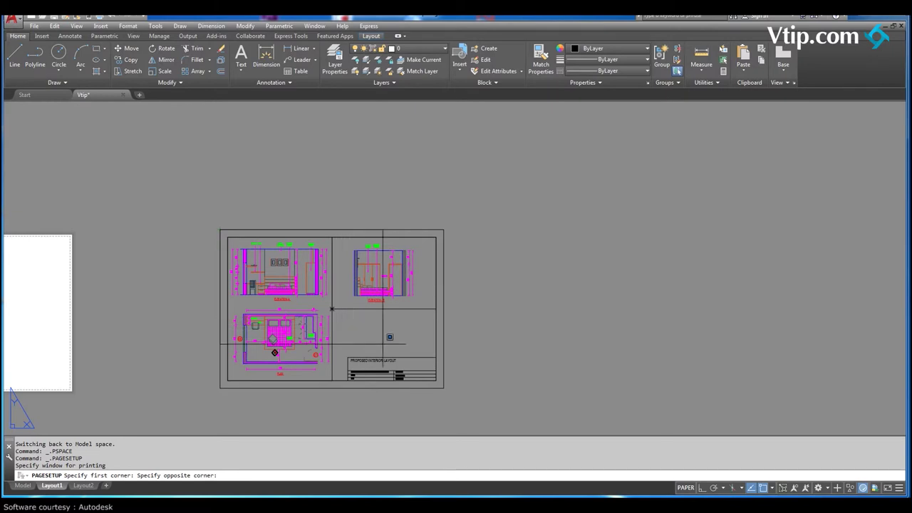
left_click(436, 380)
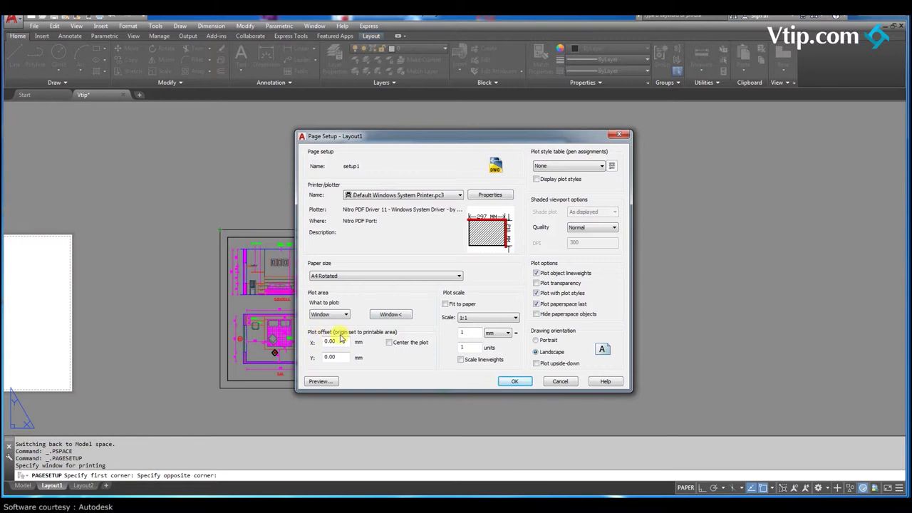
left_click(389, 343)
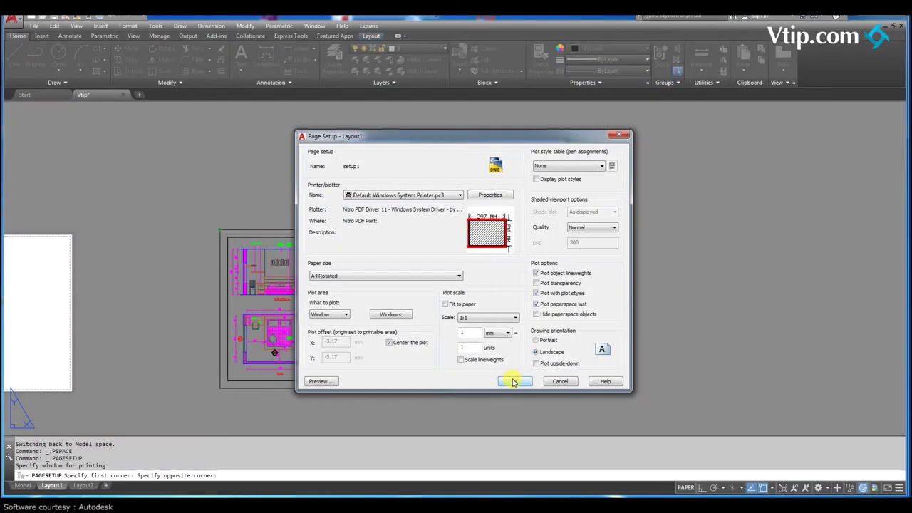
Step: Confirm the page setup, make setup1 current for Layout1, and close the manager
left_click(511, 380)
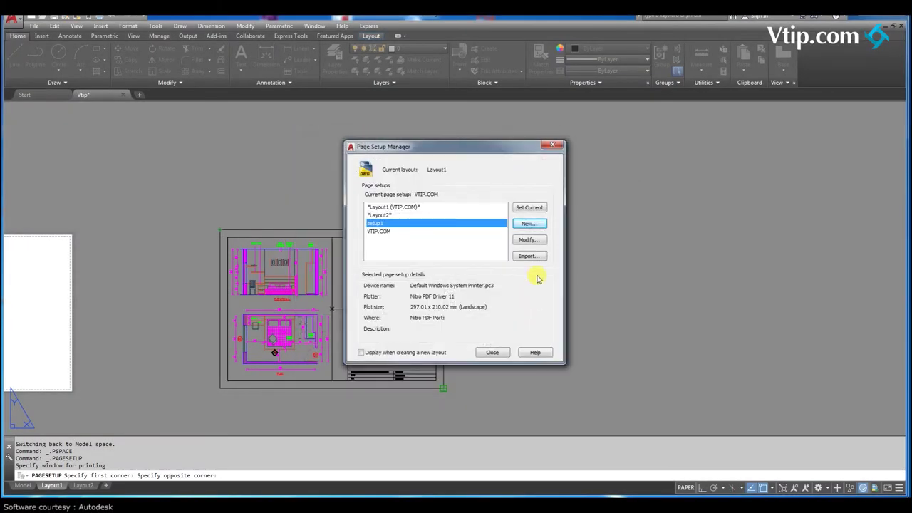
left_click(529, 208)
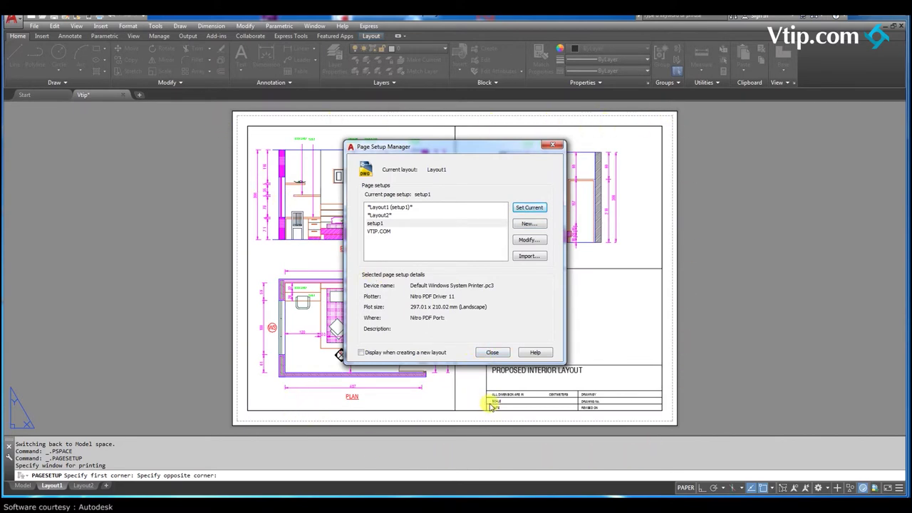
left_click(492, 353)
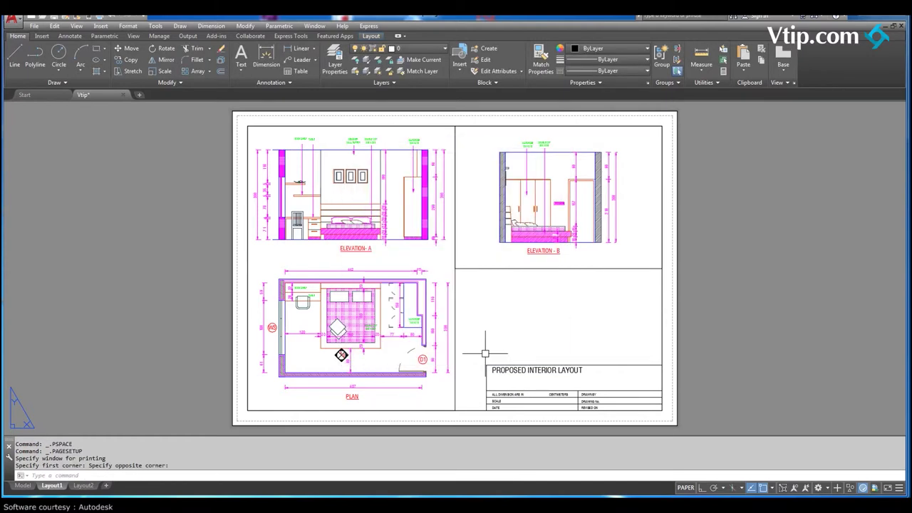
middle_click_drag(198, 375, 198, 353)
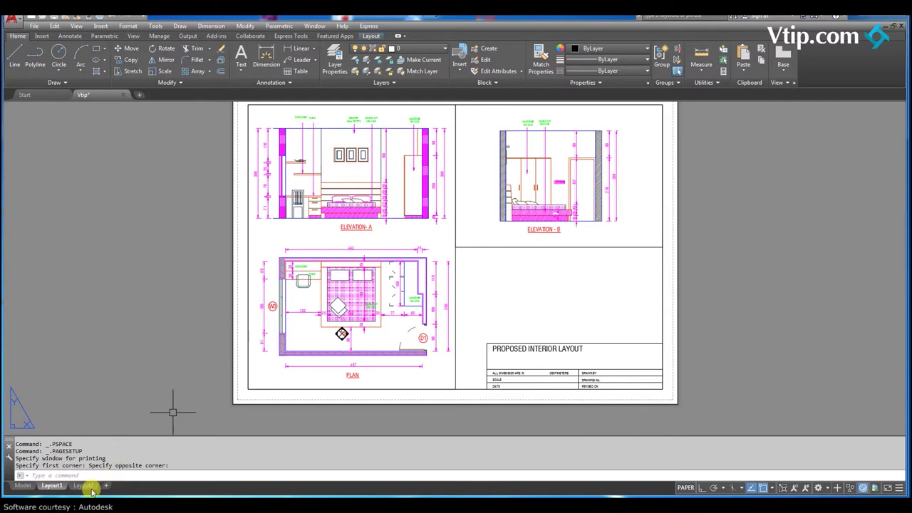
Step: Copy the Layout1 sheet to the end of the layout tabs as Layout1 (2)
left_click(57, 486)
right_click(58, 487)
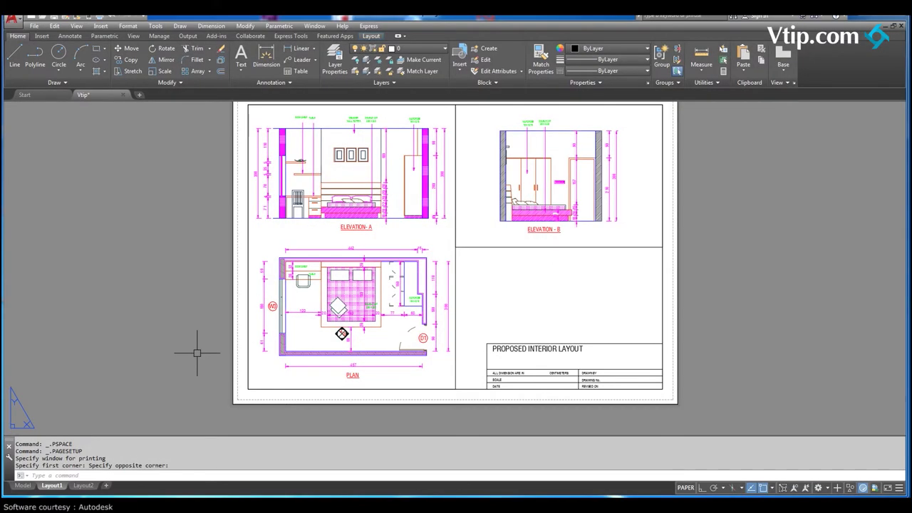
left_click(57, 487)
right_click(57, 487)
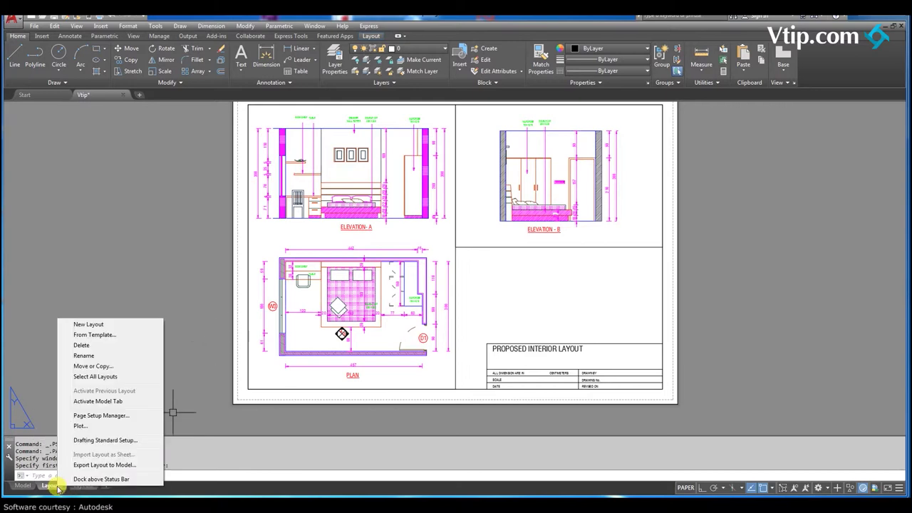
left_click(93, 366)
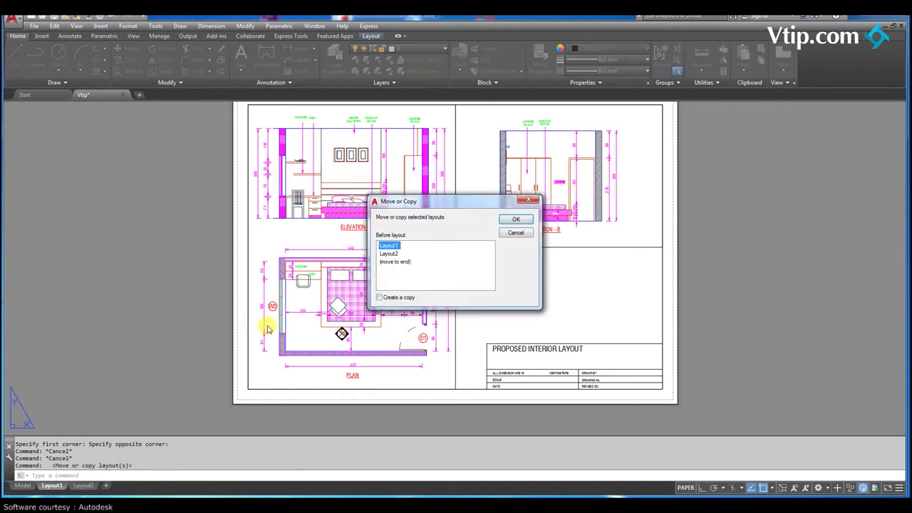
left_click(390, 262)
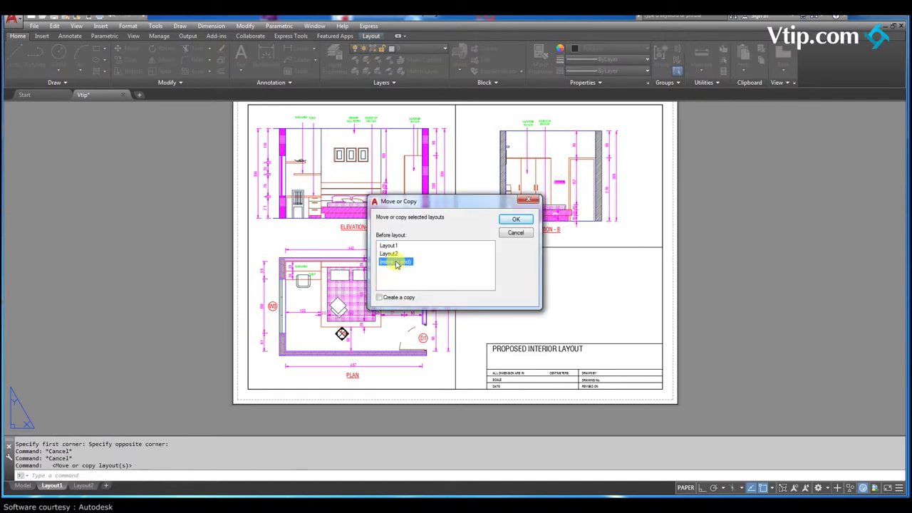
left_click(379, 298)
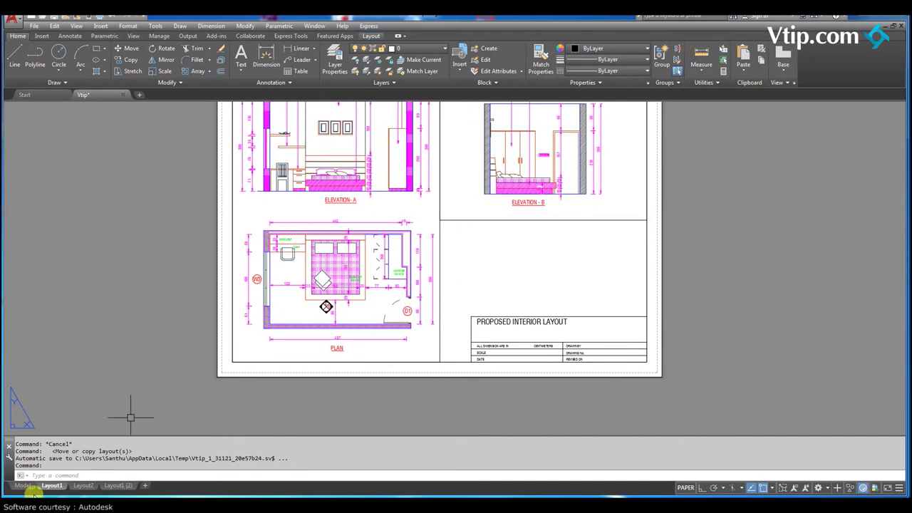
Step: On Layout1 (2), set the large left viewport's Display locked to No
left_click(118, 485)
left_click(215, 198)
right_click(215, 198)
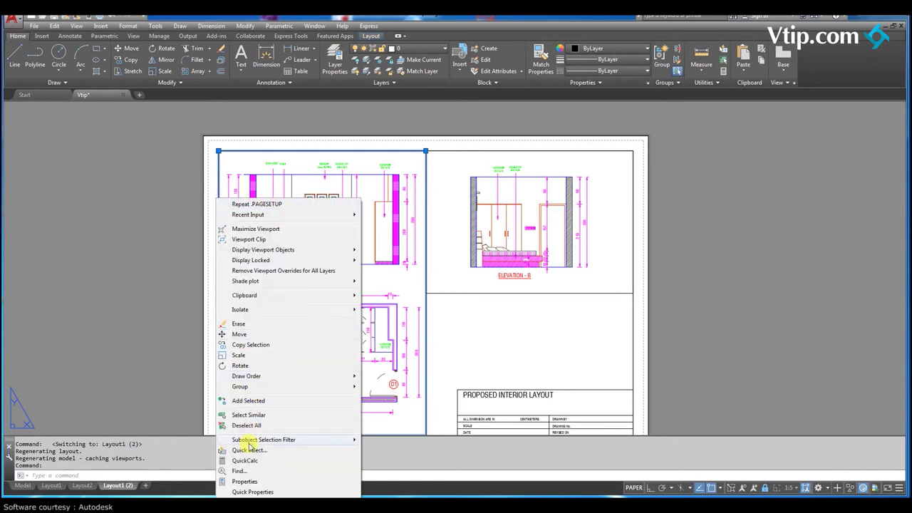
left_click(245, 482)
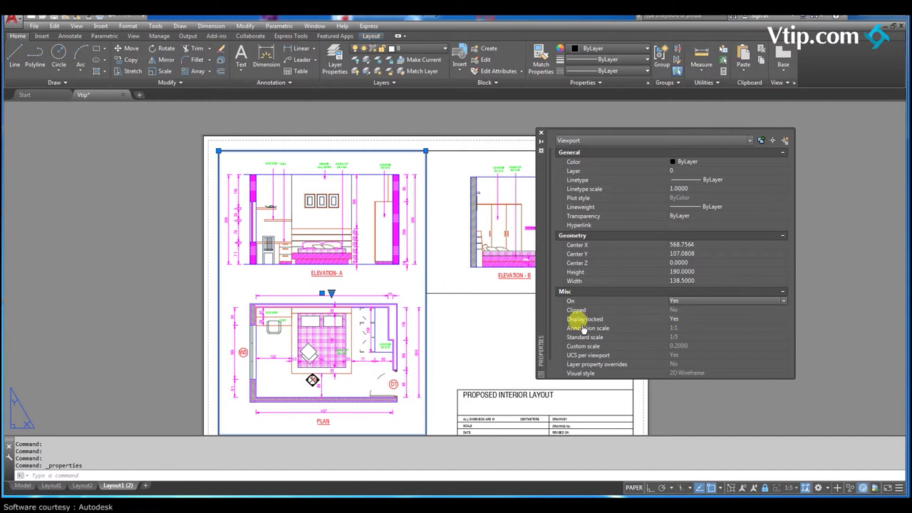
left_click(692, 320)
left_click(695, 322)
left_click(685, 336)
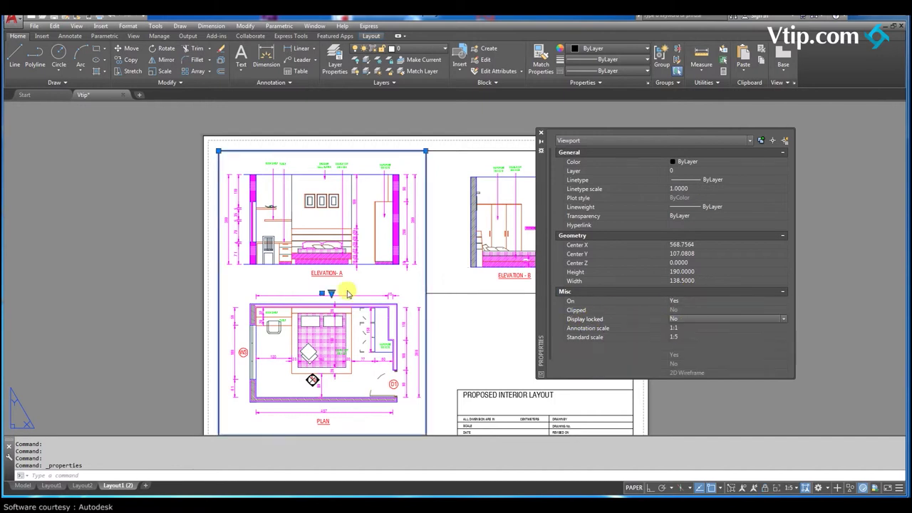
Step: Zoom and pan the left viewport to centre Elevation B, then return to paper space
double_click(343, 292)
scroll(322, 299, "down", 3)
scroll(342, 293, "up", 3)
scroll(340, 299, "down", 3)
scroll(338, 303, "up", 2)
scroll(339, 303, "up", 4)
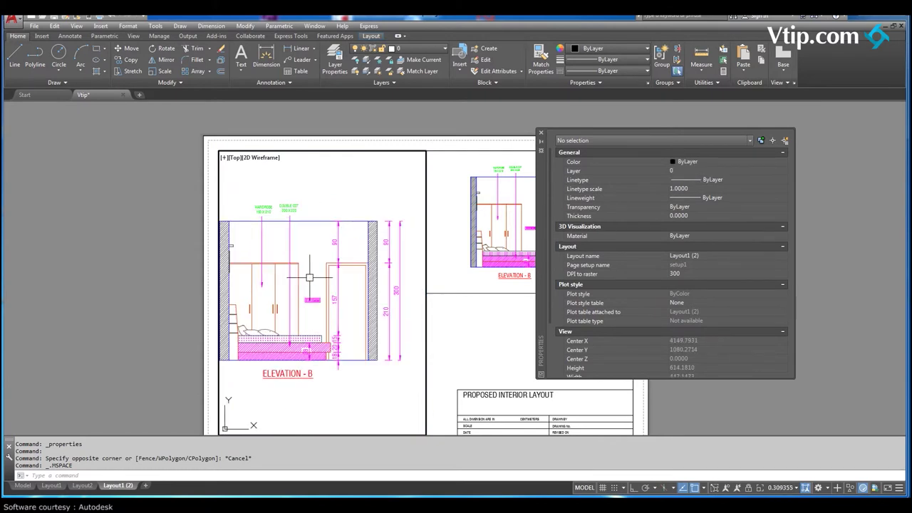
middle_click_drag(320, 285, 338, 287)
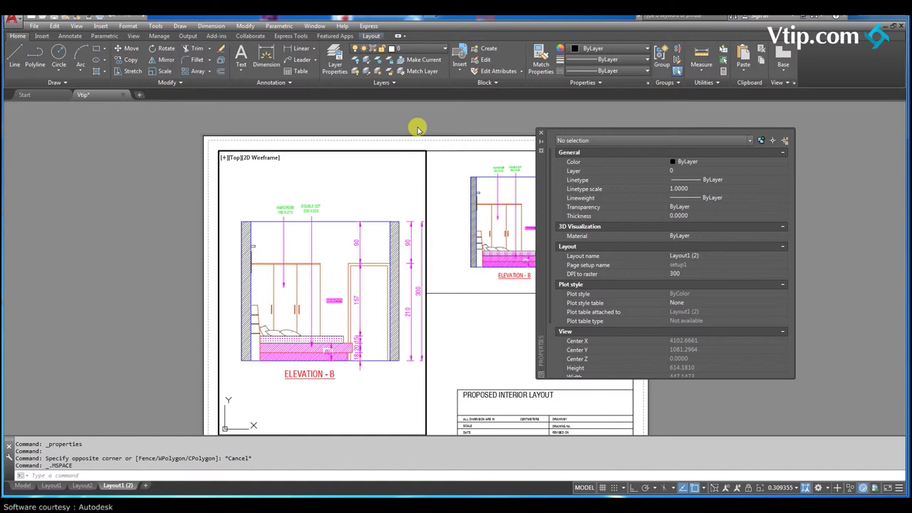
double_click(191, 247)
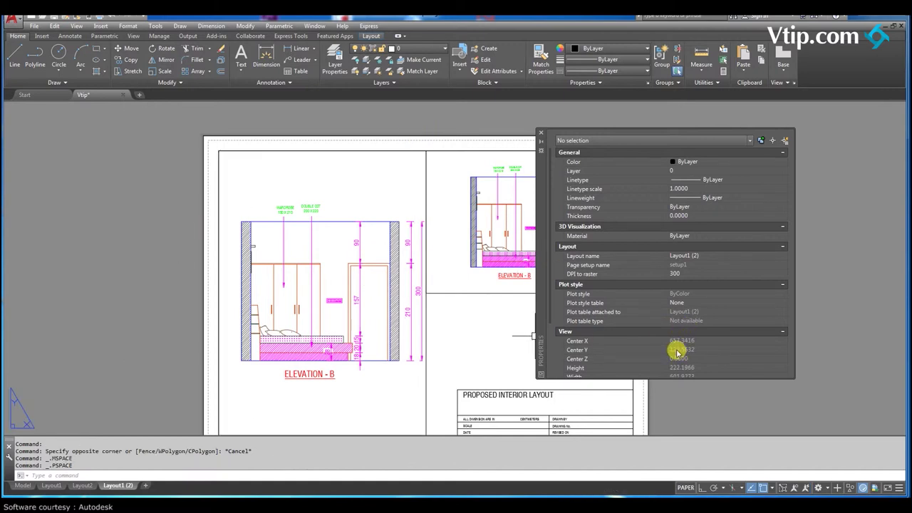
middle_click_drag(269, 306, 258, 267)
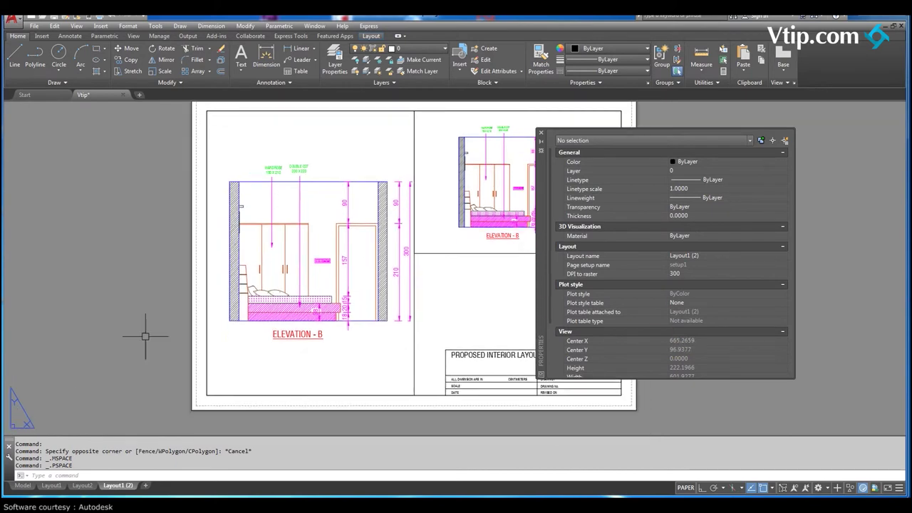
Step: Rename the Layout1 sheet to 'bedroom'
left_click(52, 485)
right_click(52, 485)
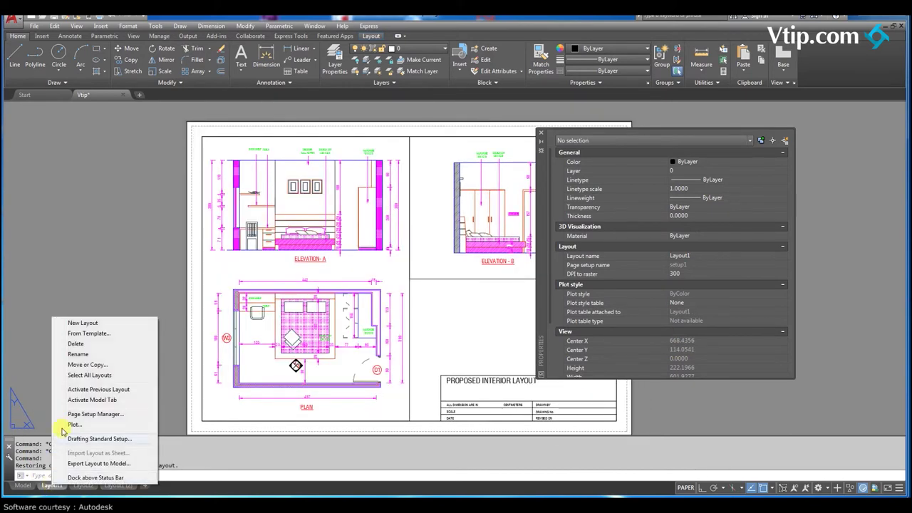
left_click(79, 354)
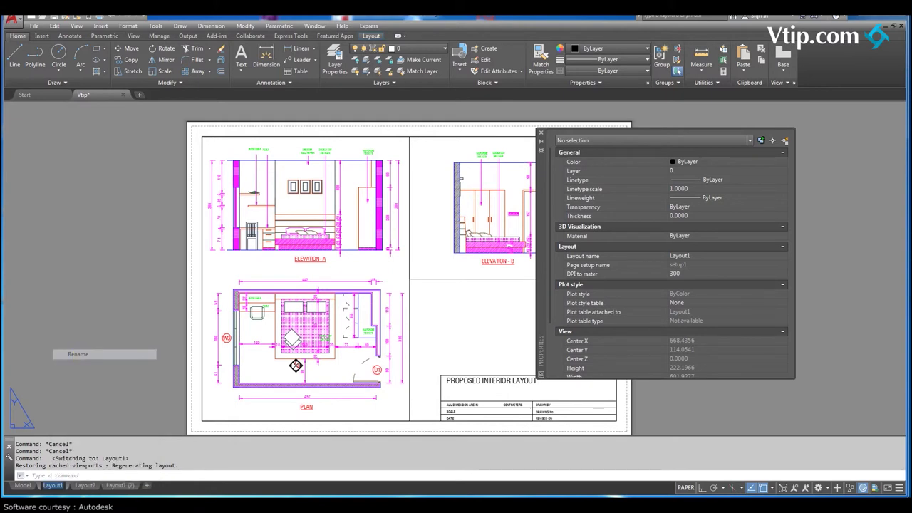
key("BackSpace")
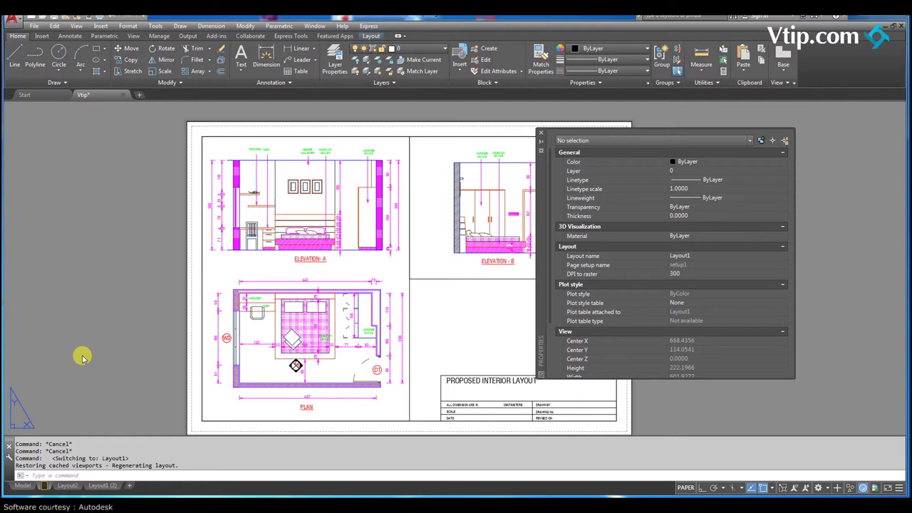
type("bedroom")
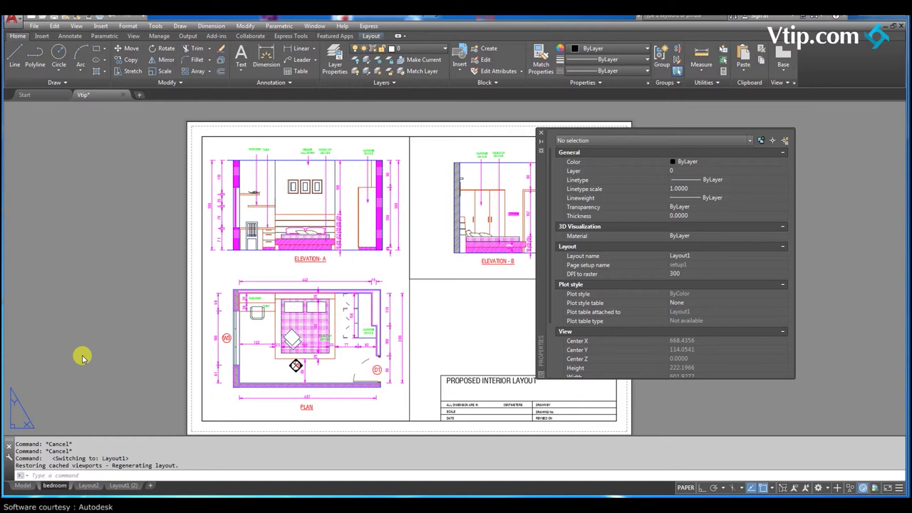
Step: Rename the Layout1 (2) sheet to 'detailing'
left_click(121, 486)
right_click(121, 488)
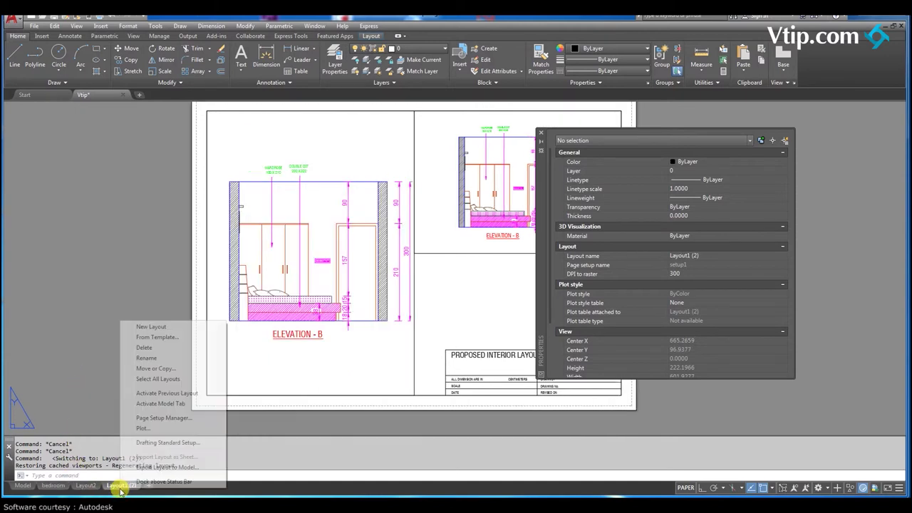
left_click(151, 360)
type("detail")
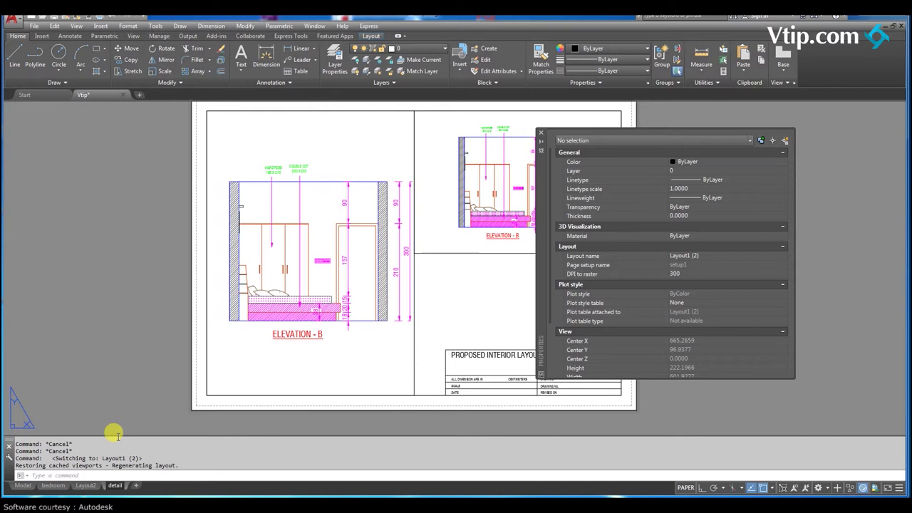
type("g")
key("Return")
middle_click_drag(406, 287, 307, 312)
Step: Draw a polygonal MVIEW viewport over the empty lower-right area, notched around the title block
type("mvi")
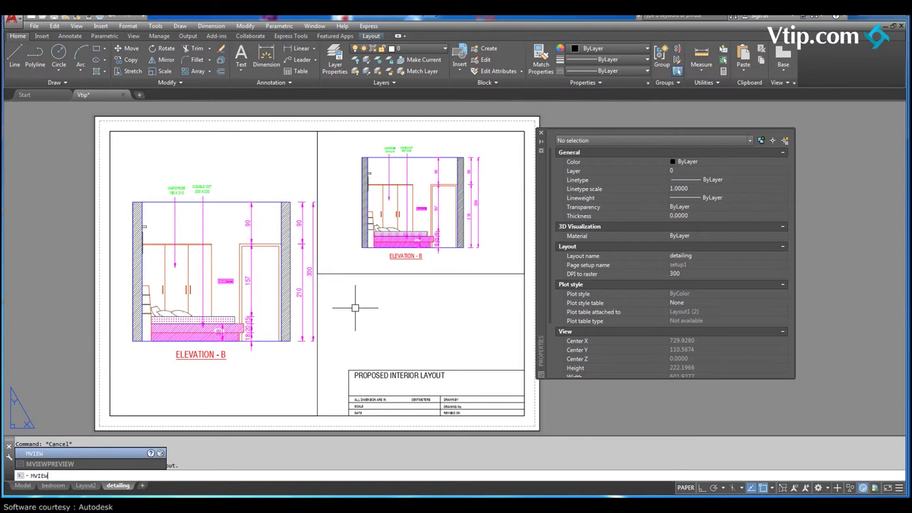
key("Return")
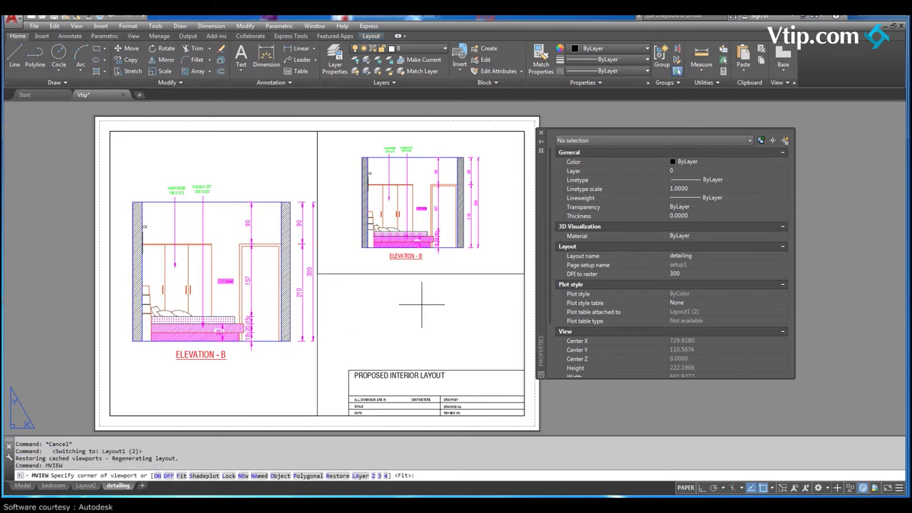
middle_click_drag(289, 300, 255, 296)
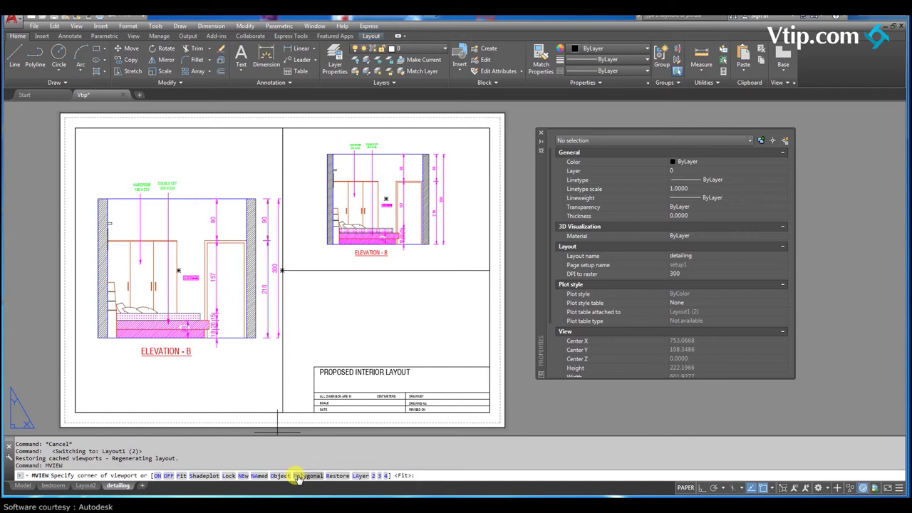
left_click(298, 475)
left_click(283, 270)
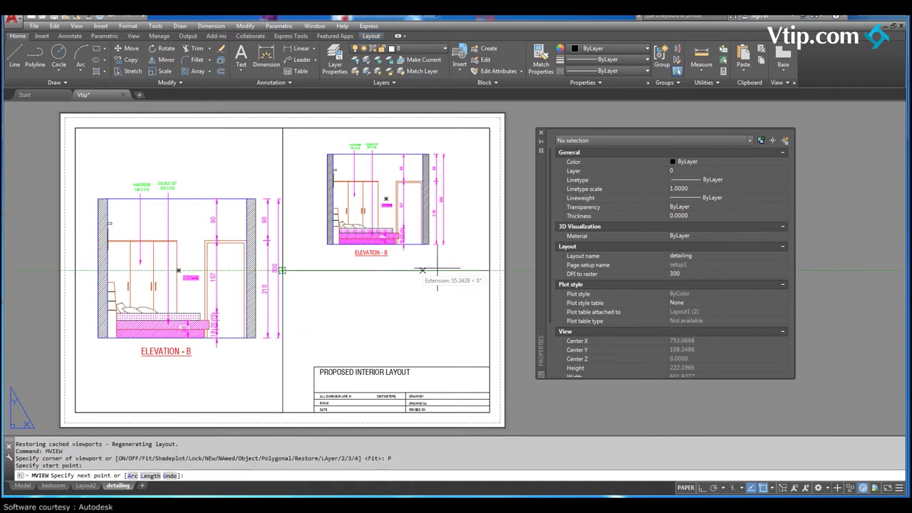
left_click(490, 270)
left_click(489, 368)
left_click(314, 368)
left_click(314, 413)
left_click(282, 412)
key("Return")
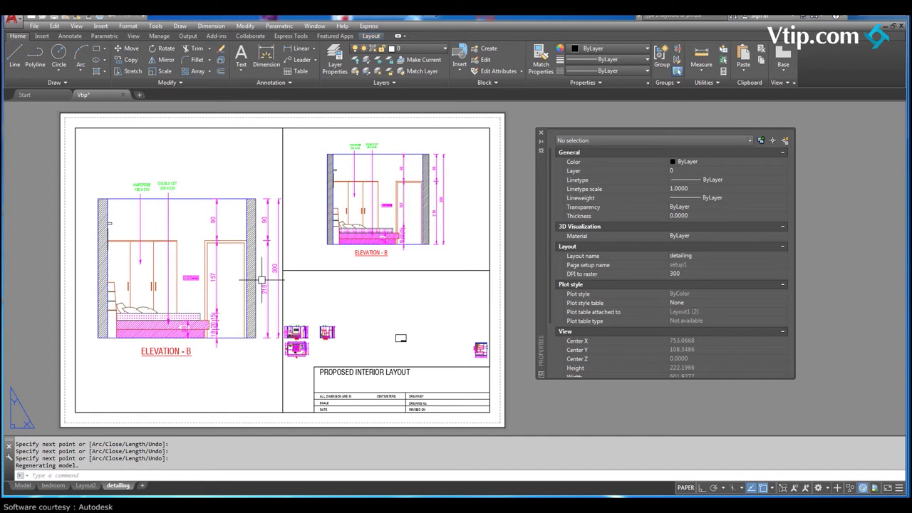
Step: Zoom the left viewport onto the sideways Elevation-B so it fills the frame
middle_click_drag(302, 250, 290, 270)
middle_click_drag(182, 360, 327, 330)
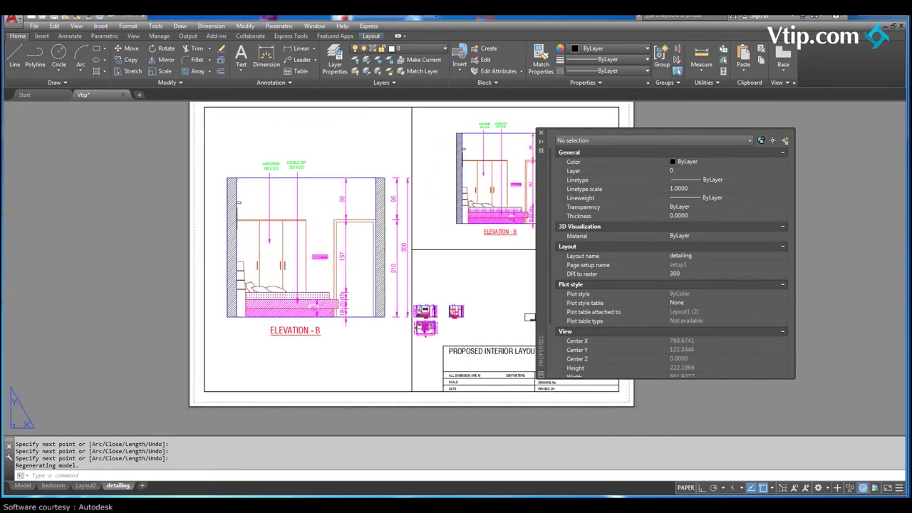
double_click(245, 363)
scroll(282, 289, "down", 3)
scroll(326, 285, "down", 8)
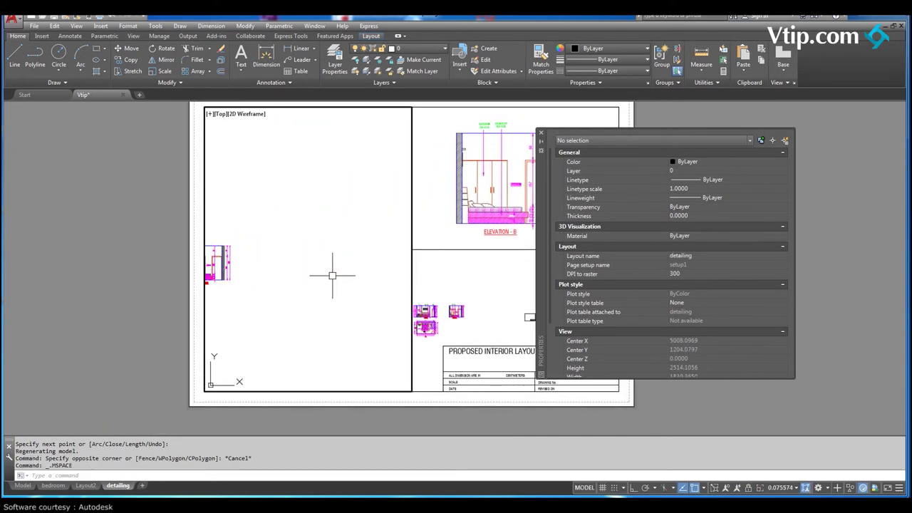
scroll(317, 292, "up", 12)
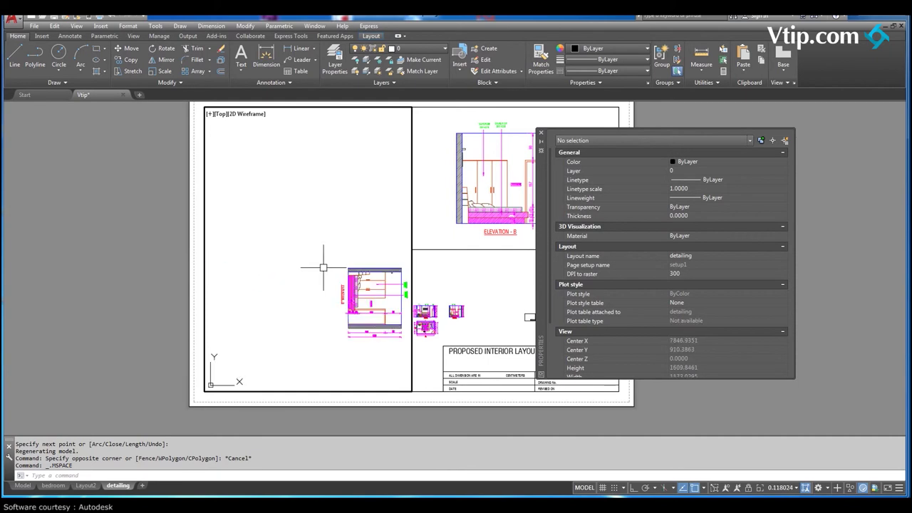
scroll(304, 272, "down", 3)
scroll(305, 272, "up", 3)
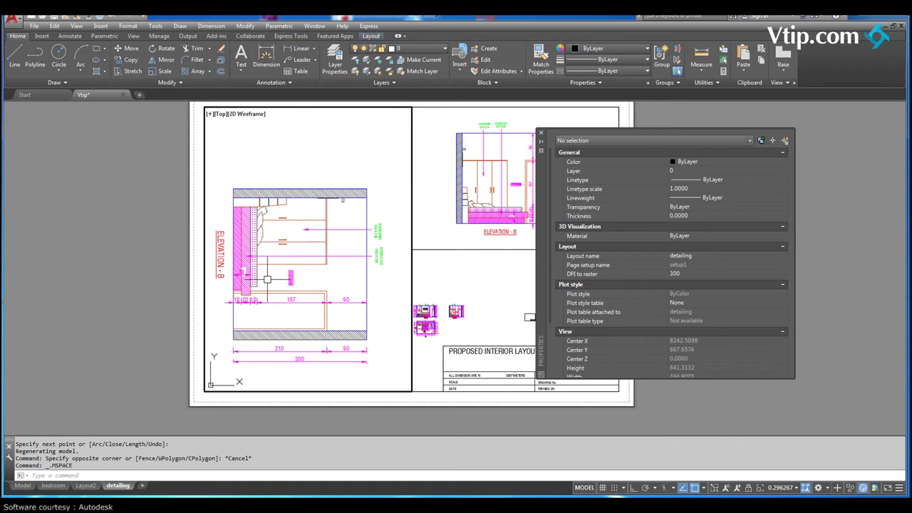
double_click(122, 193)
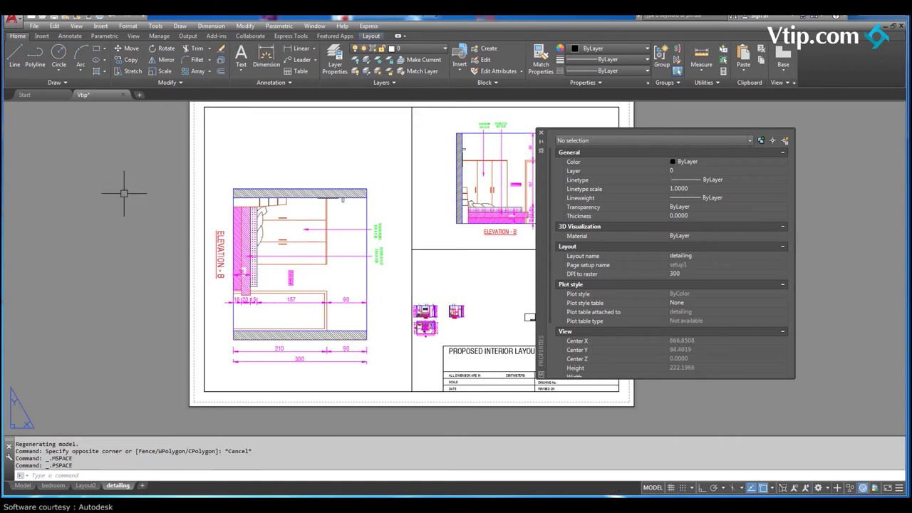
Step: Select only the left viewport on the detailing sheet
left_click(411, 271)
left_click(204, 171)
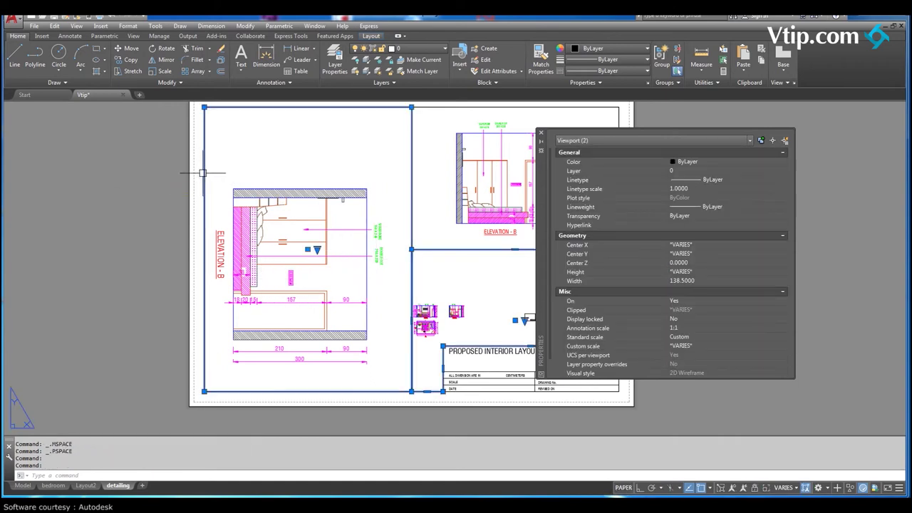
key("Escape")
key("Escape")
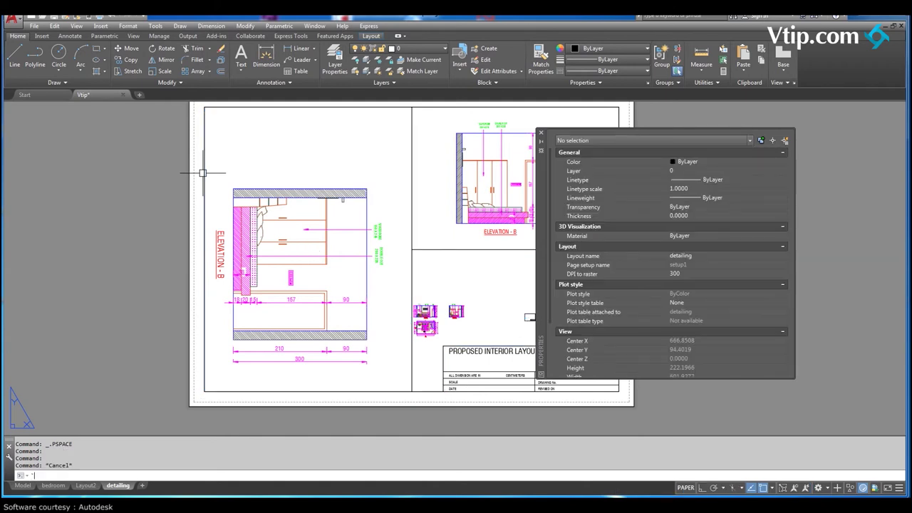
left_click(203, 172)
Step: Rotate the left viewport 90 degrees with RO so Elevation-B reads upright
middle_click_drag(198, 245, 190, 261)
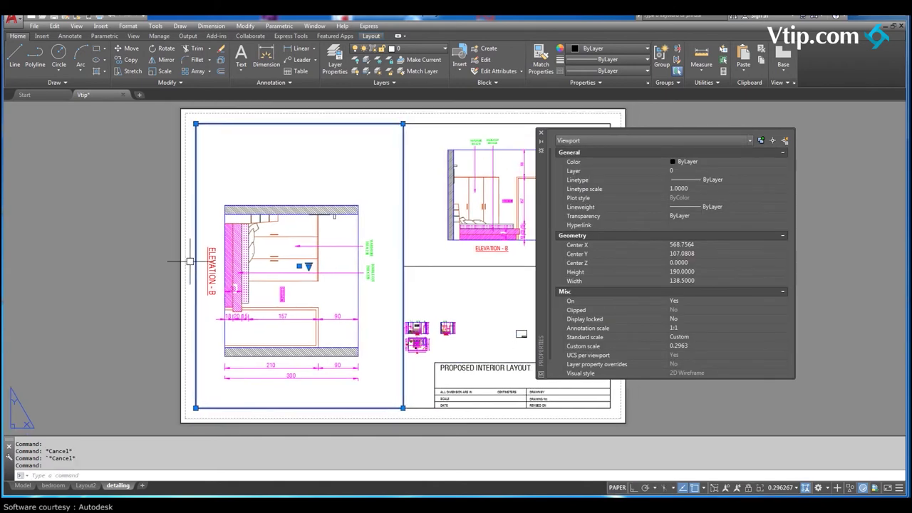
type("ro")
key("Return")
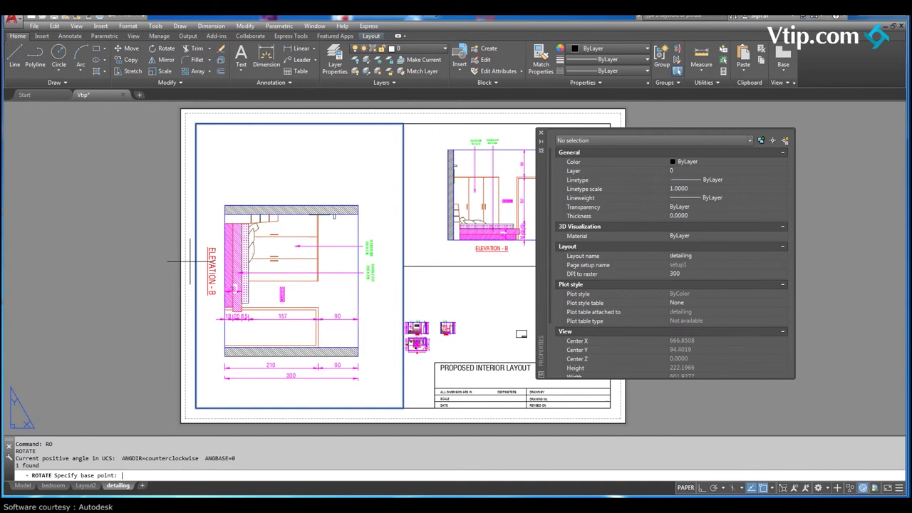
left_click(285, 273)
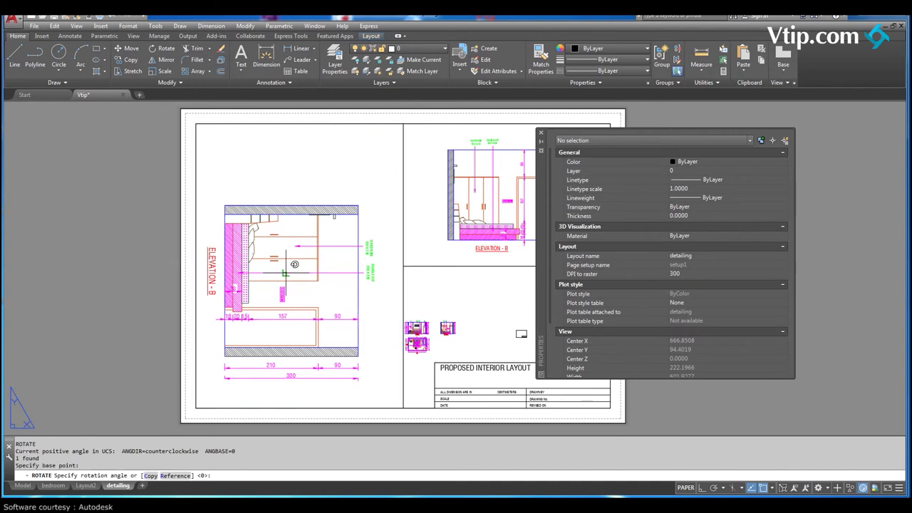
type("90")
key("Return")
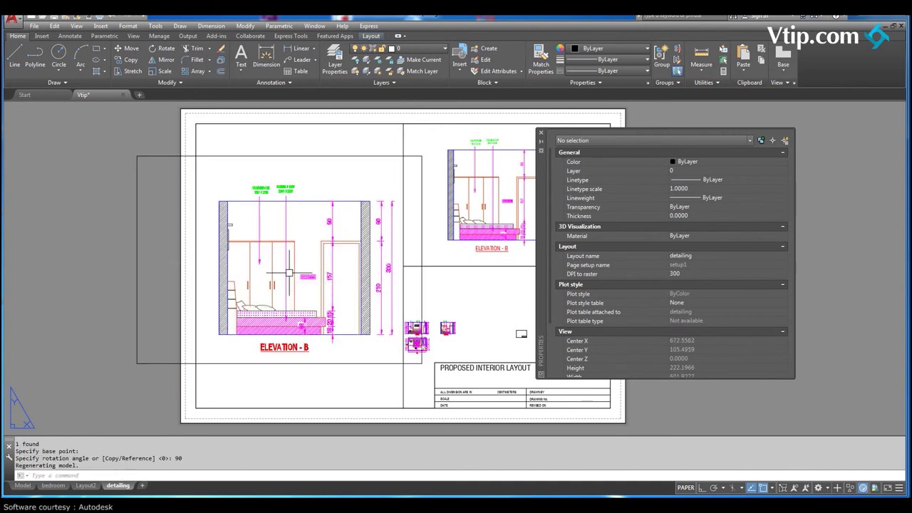
Step: Resize the rotated viewport with its corner grips to fill the left panel, 138.5 × 190
left_click(137, 170)
left_click(123, 133)
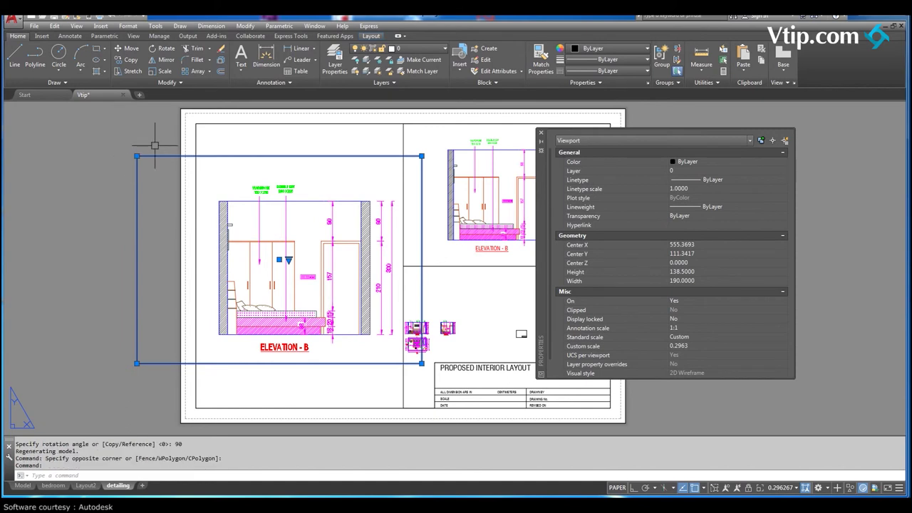
left_click(137, 155)
left_click(196, 124)
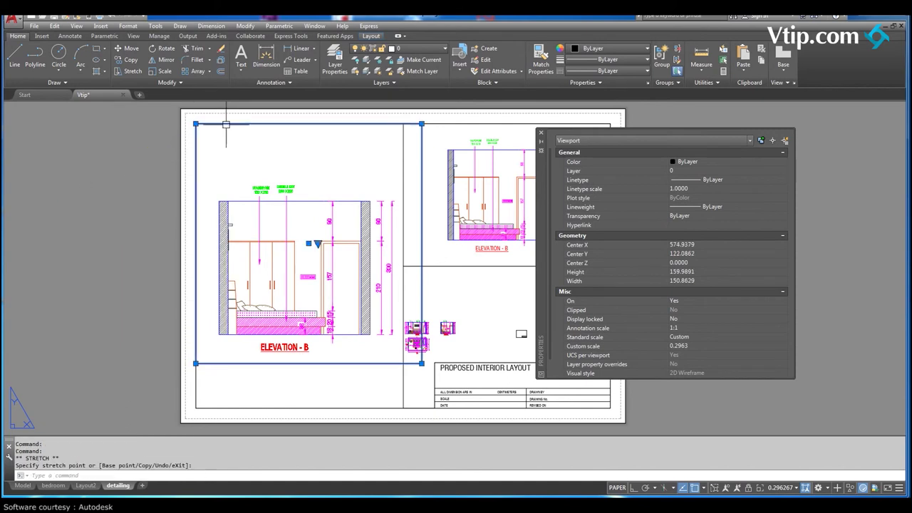
left_click(421, 124)
left_click(404, 124)
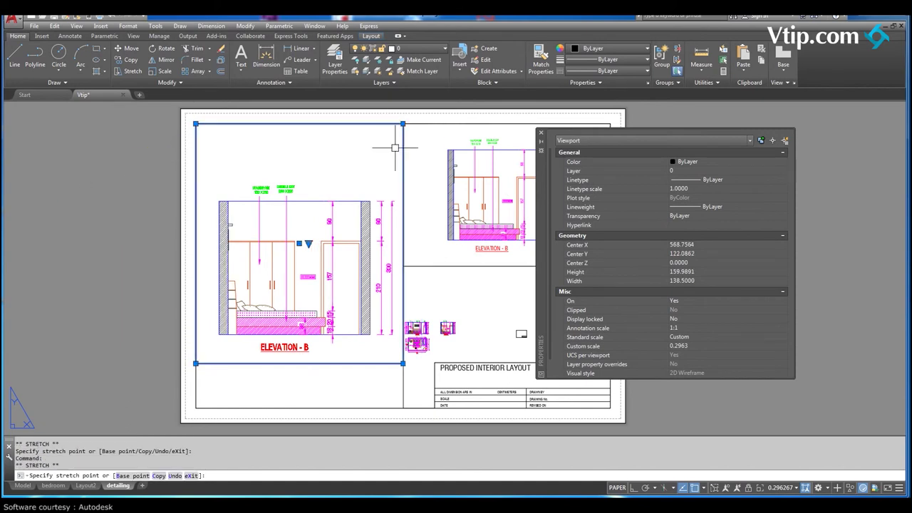
left_click(403, 364)
left_click(403, 408)
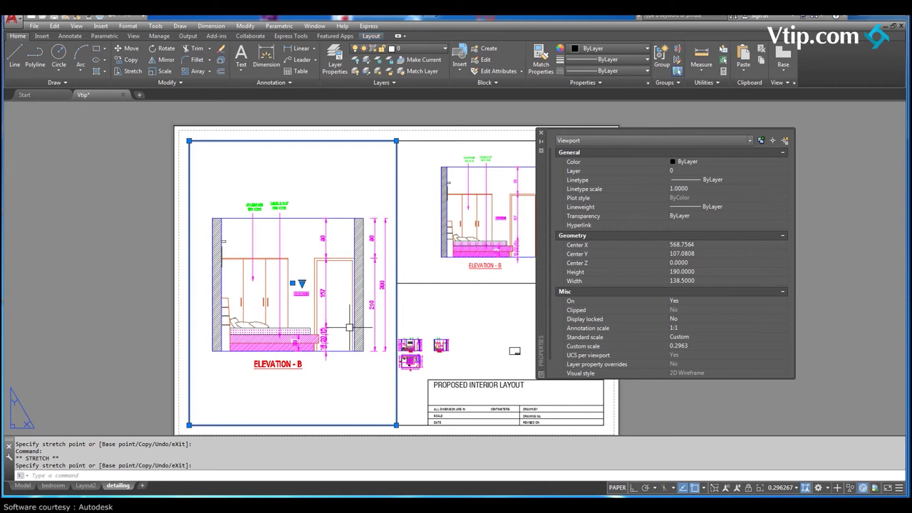
double_click(334, 372)
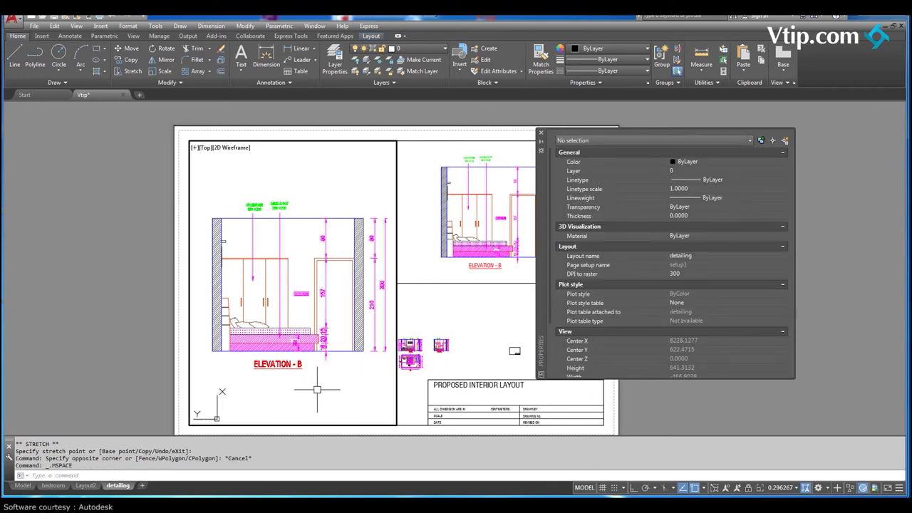
Step: Erase the 47 wardrobe, bed and label objects from Elevation-B's middle
left_click(324, 383)
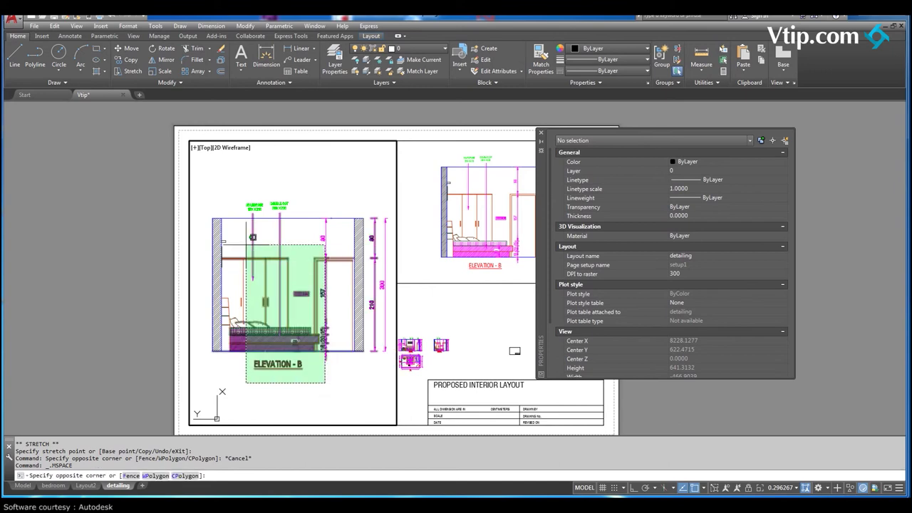
left_click(228, 215)
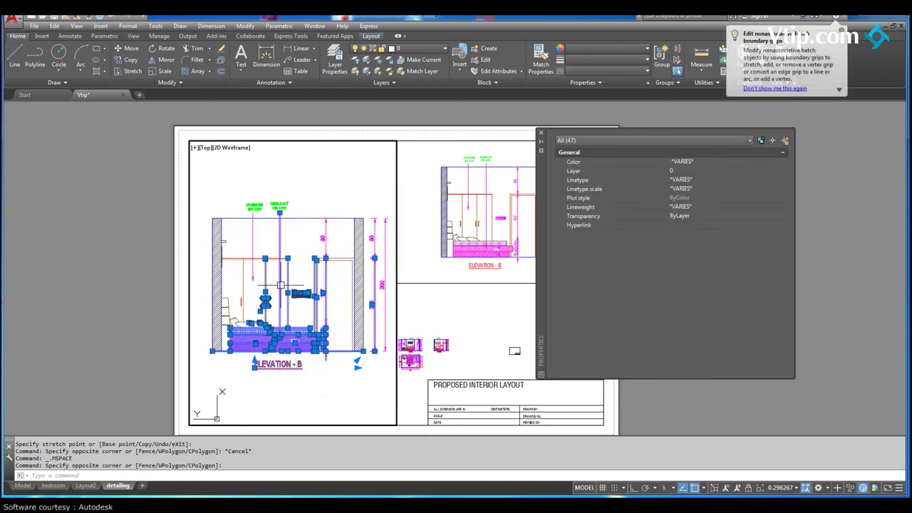
key("Delete")
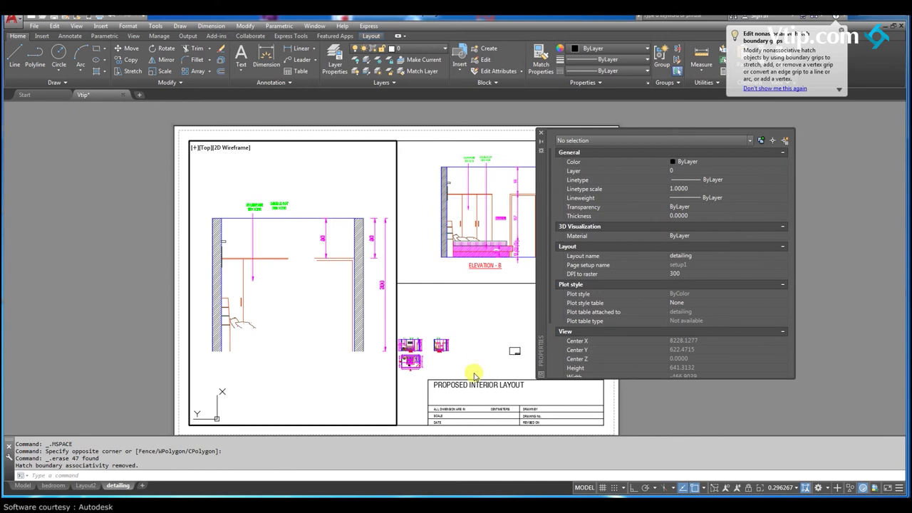
Step: Check the drawing on the Model tab, then return to the detailing layout
left_click(474, 374)
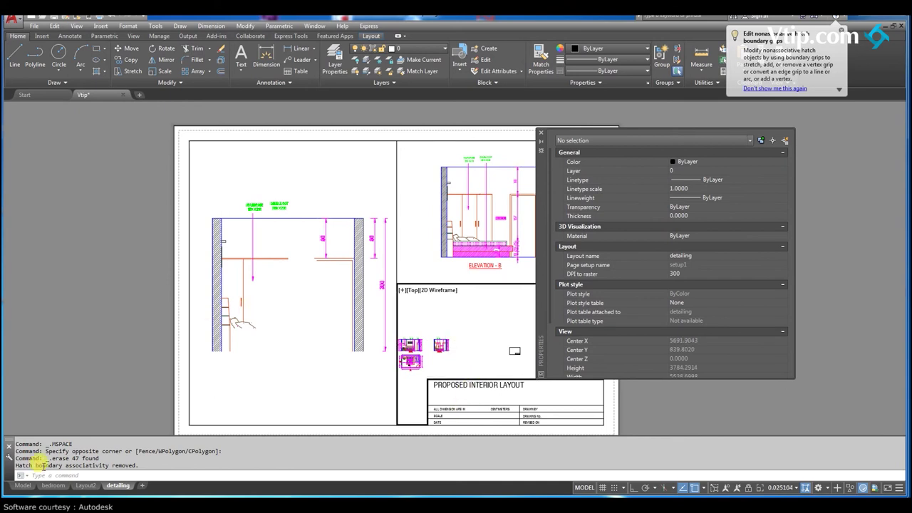
left_click(23, 486)
scroll(210, 338, "down", 5)
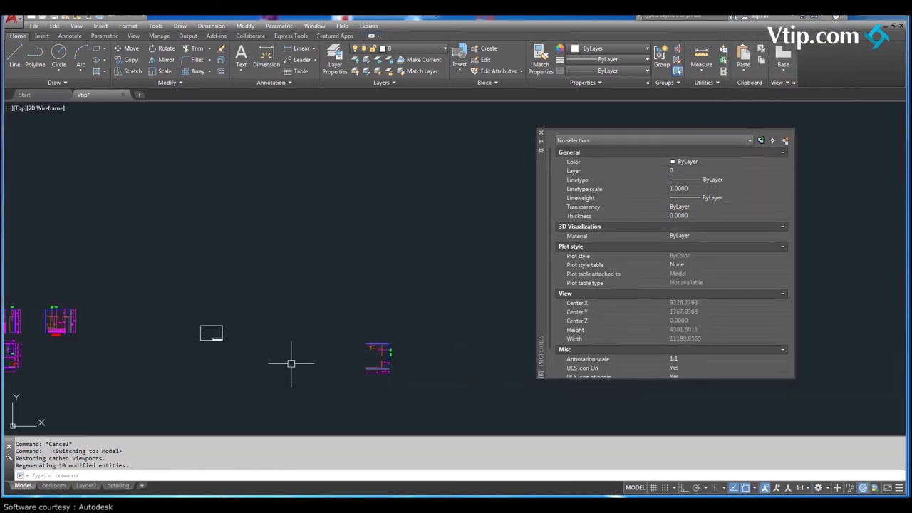
scroll(387, 354, "up", 5)
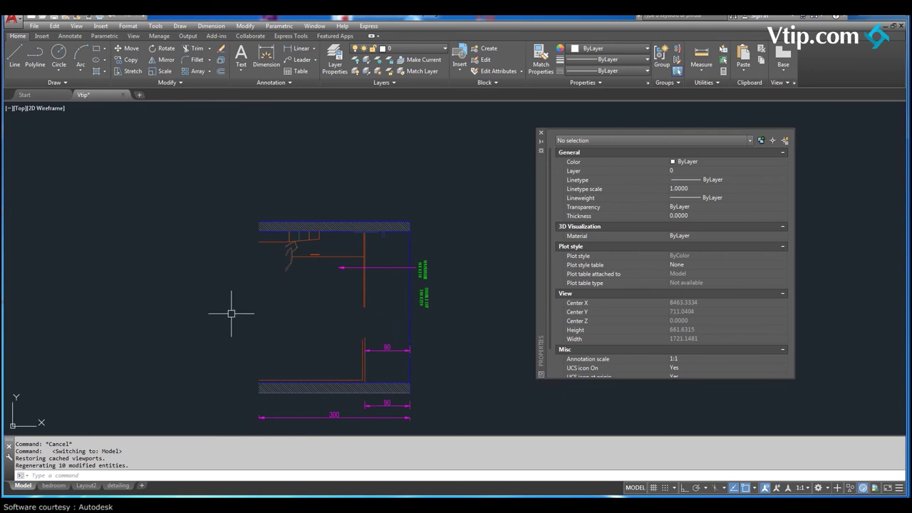
left_click(118, 485)
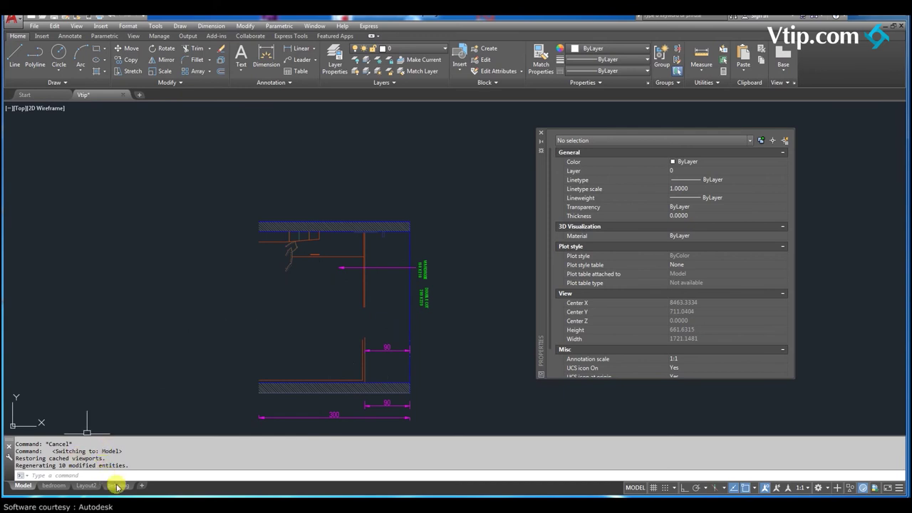